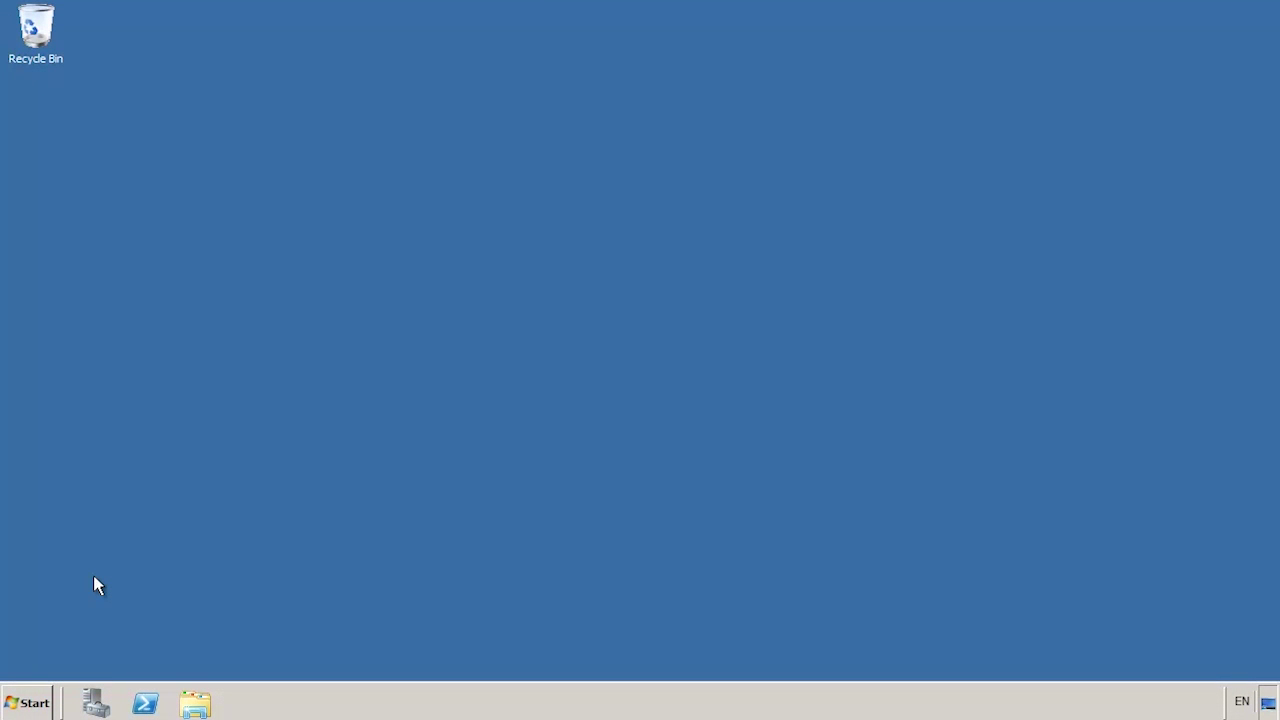
# Launch Active Directory Sites and Services and list the six domain controllers under Default-First-Site-Name's Servers
pyautogui.click(29, 702)
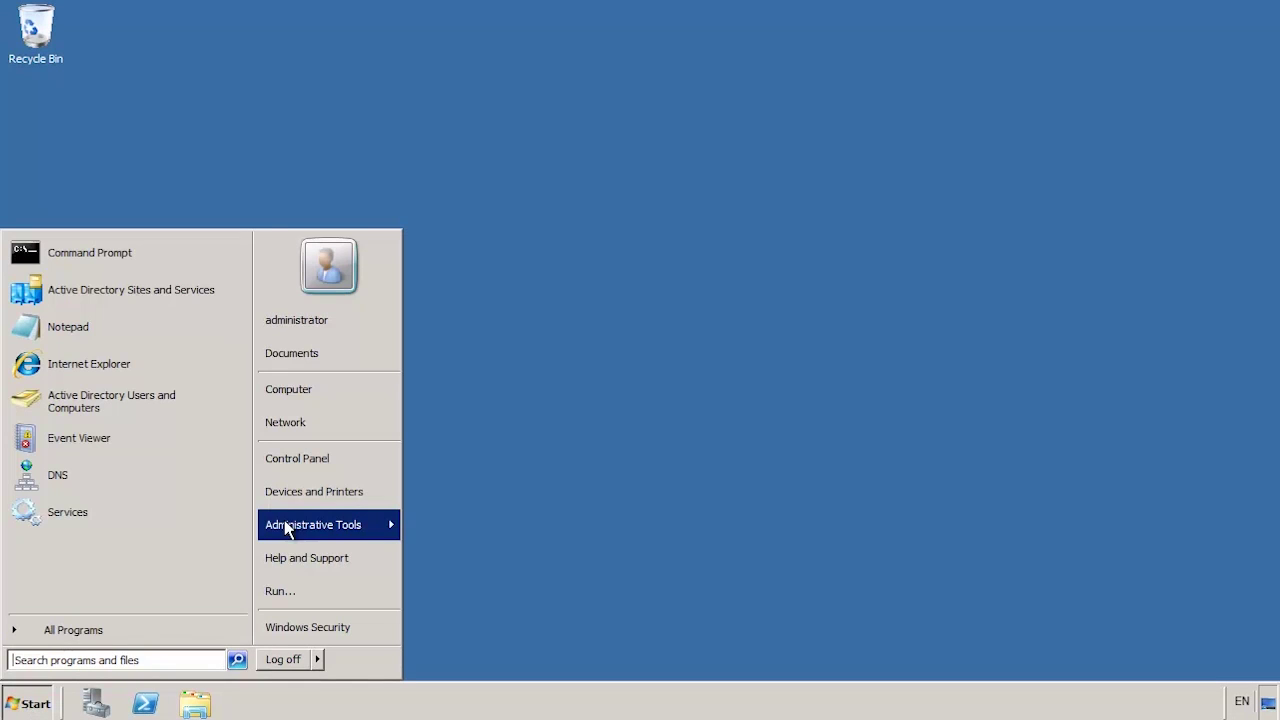
pyautogui.moveTo(313, 524)
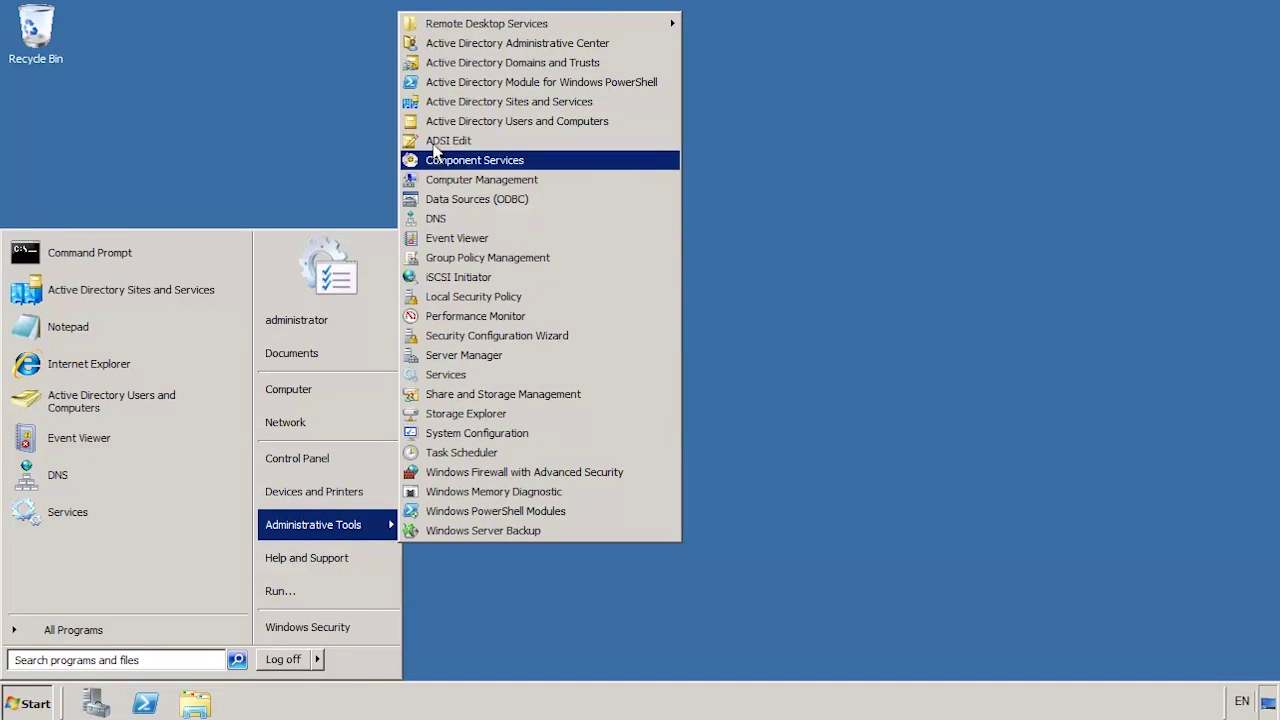
pyautogui.click(613, 101)
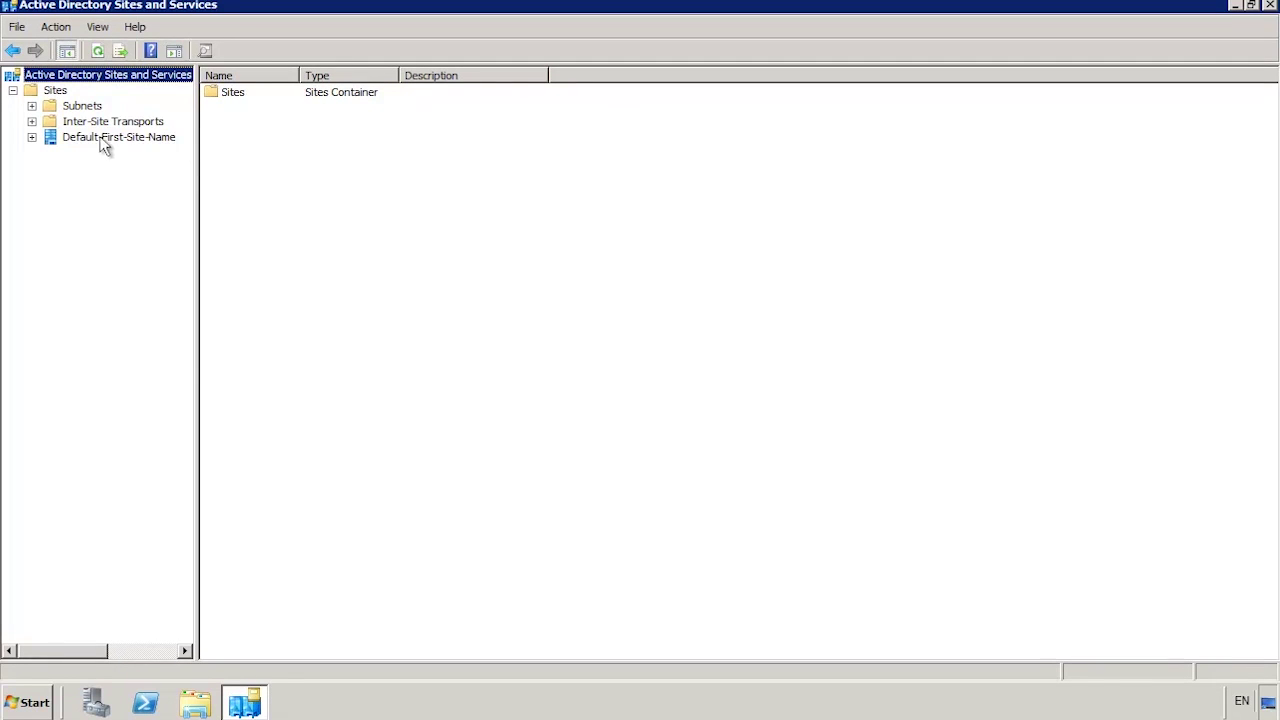
pyautogui.doubleClick(100, 138)
pyautogui.click(51, 153)
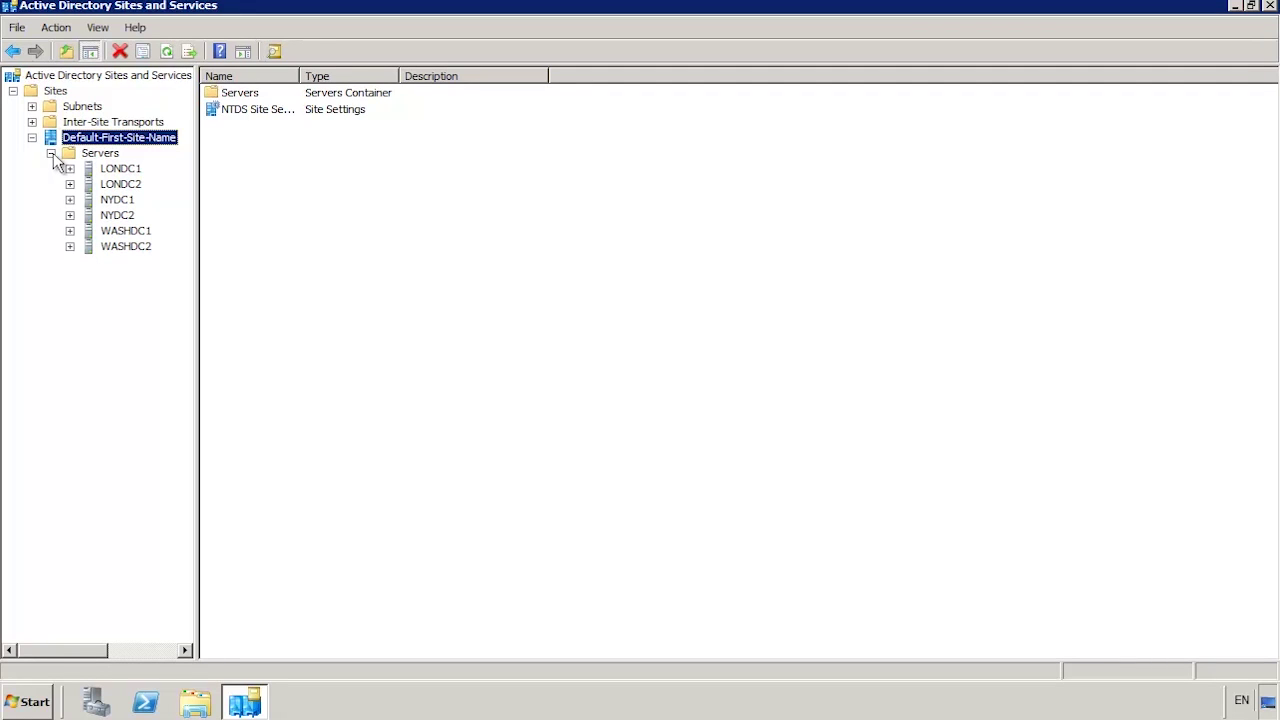
# Change the default site's name from Default-First-Site-Name to NewYork
pyautogui.rightClick(114, 140)
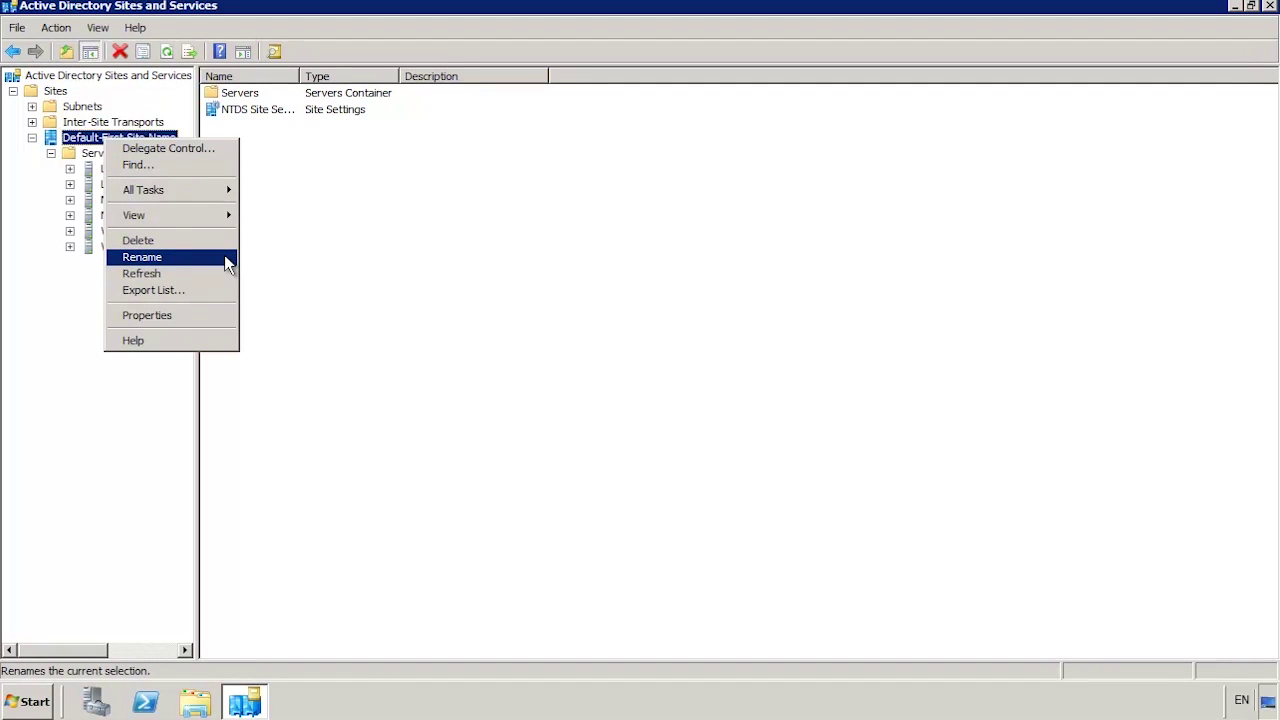
pyautogui.click(226, 258)
pyautogui.write('NewYor')
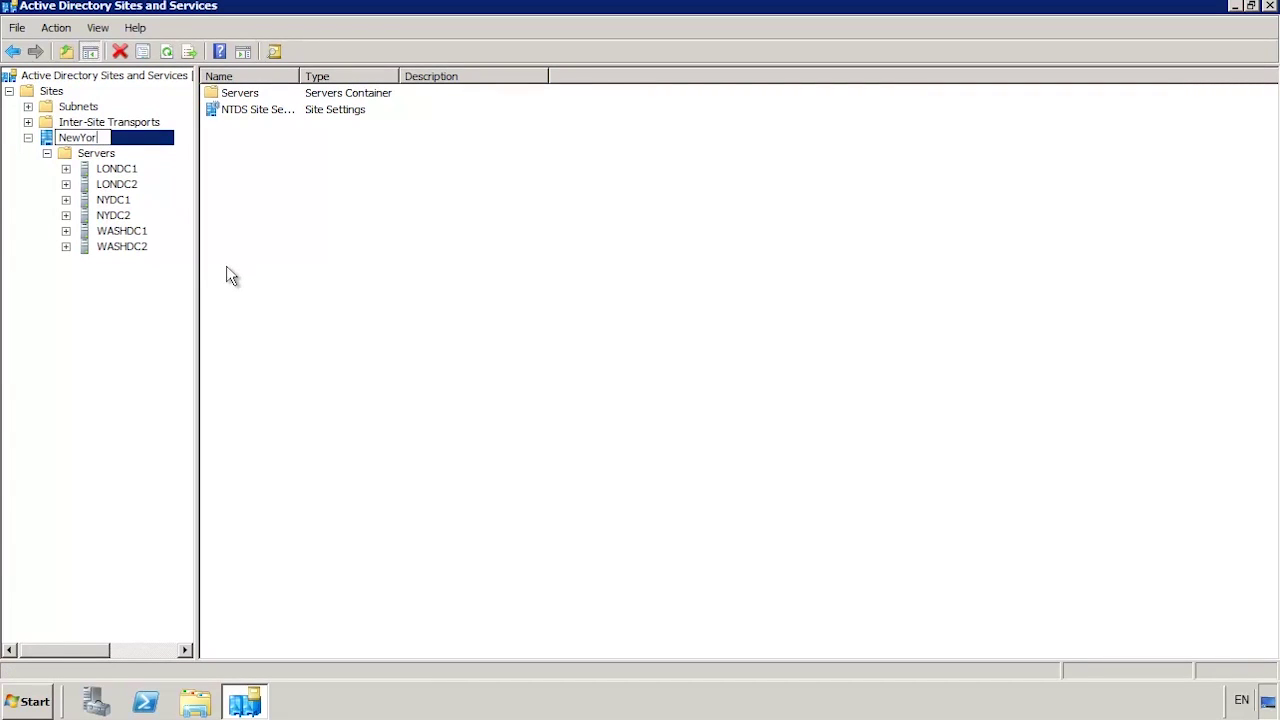
pyautogui.write('k')
pyautogui.press('Return')
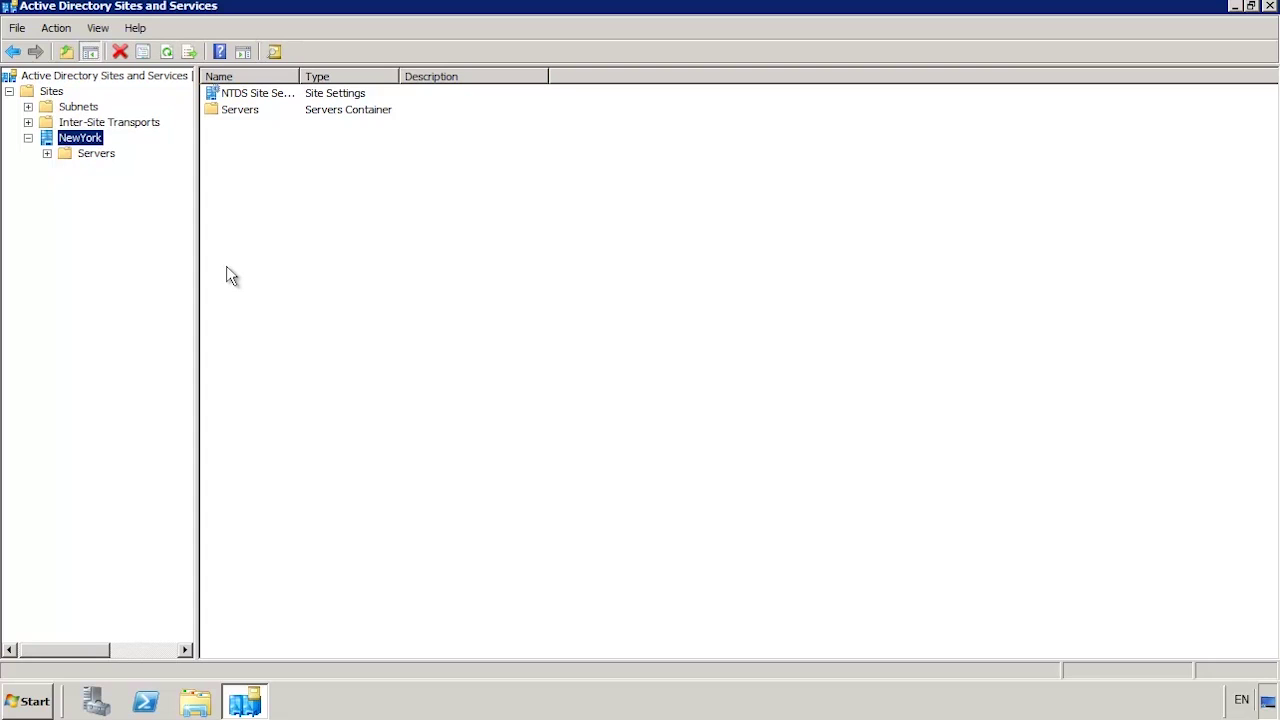
# Create a Washington site linked to DEFAULTIPSITELINK and dismiss the confirmation notice
pyautogui.rightClick(43, 91)
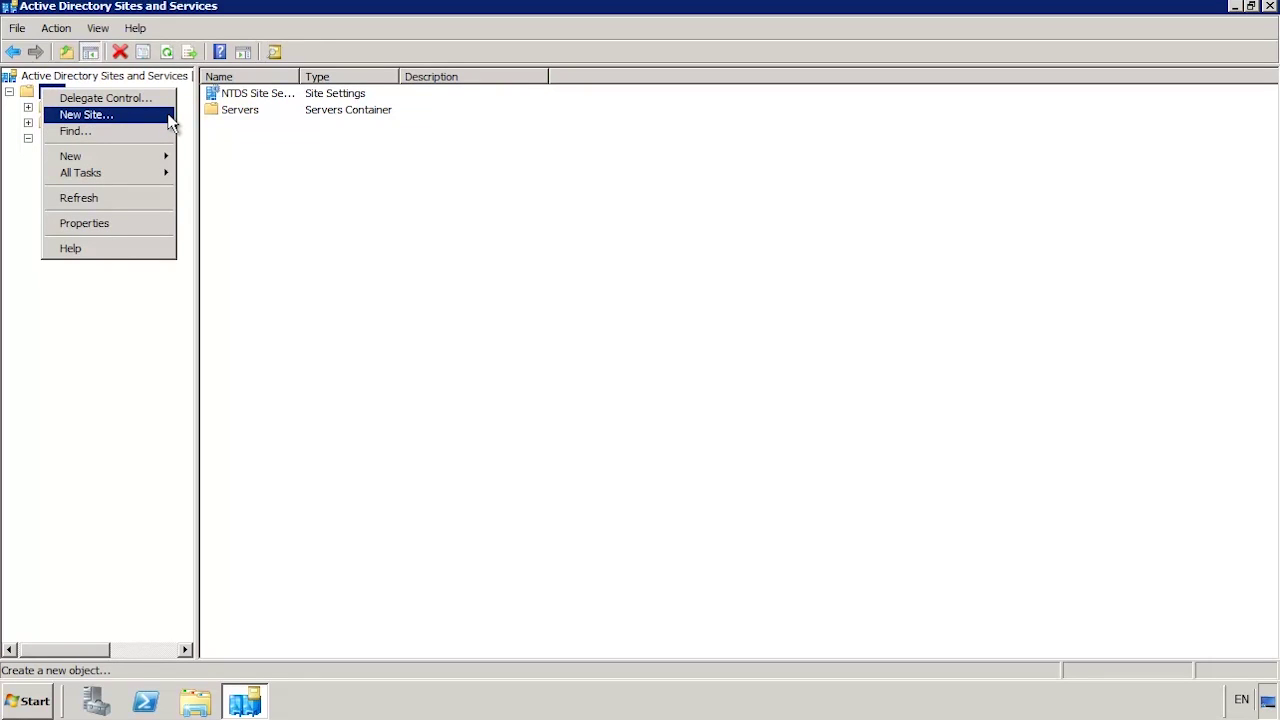
pyautogui.click(168, 117)
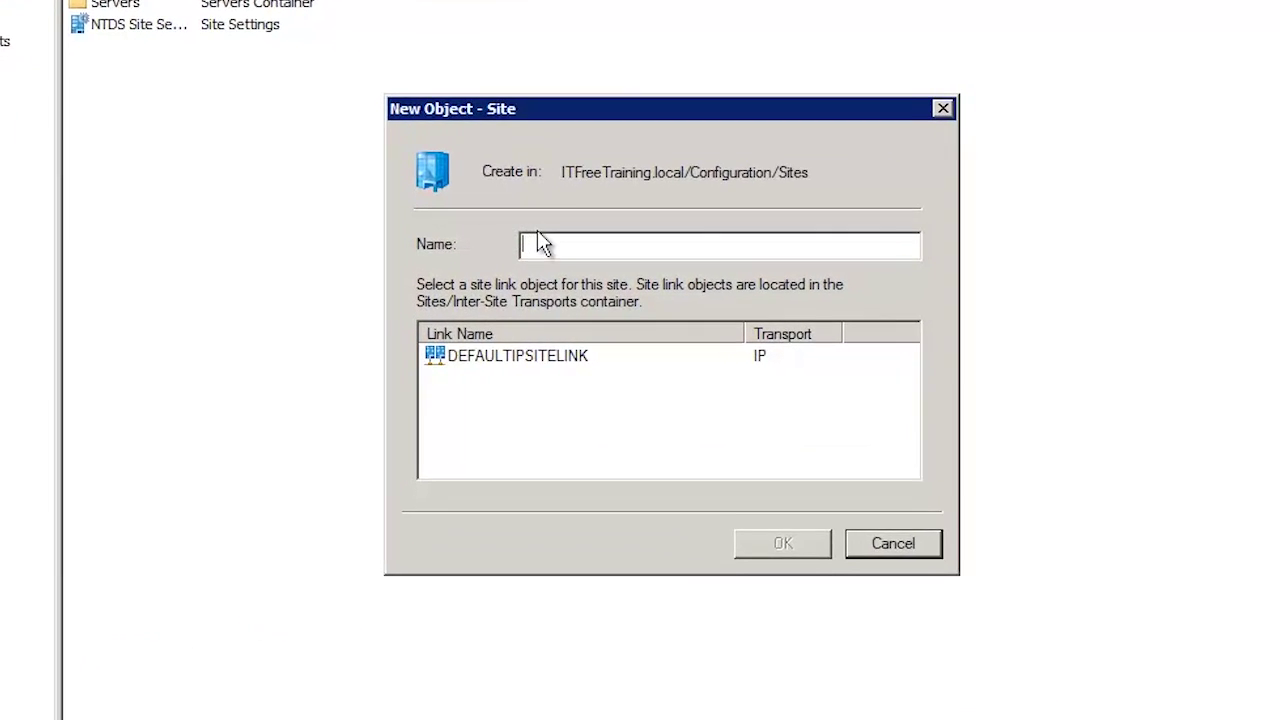
pyautogui.write('Washi')
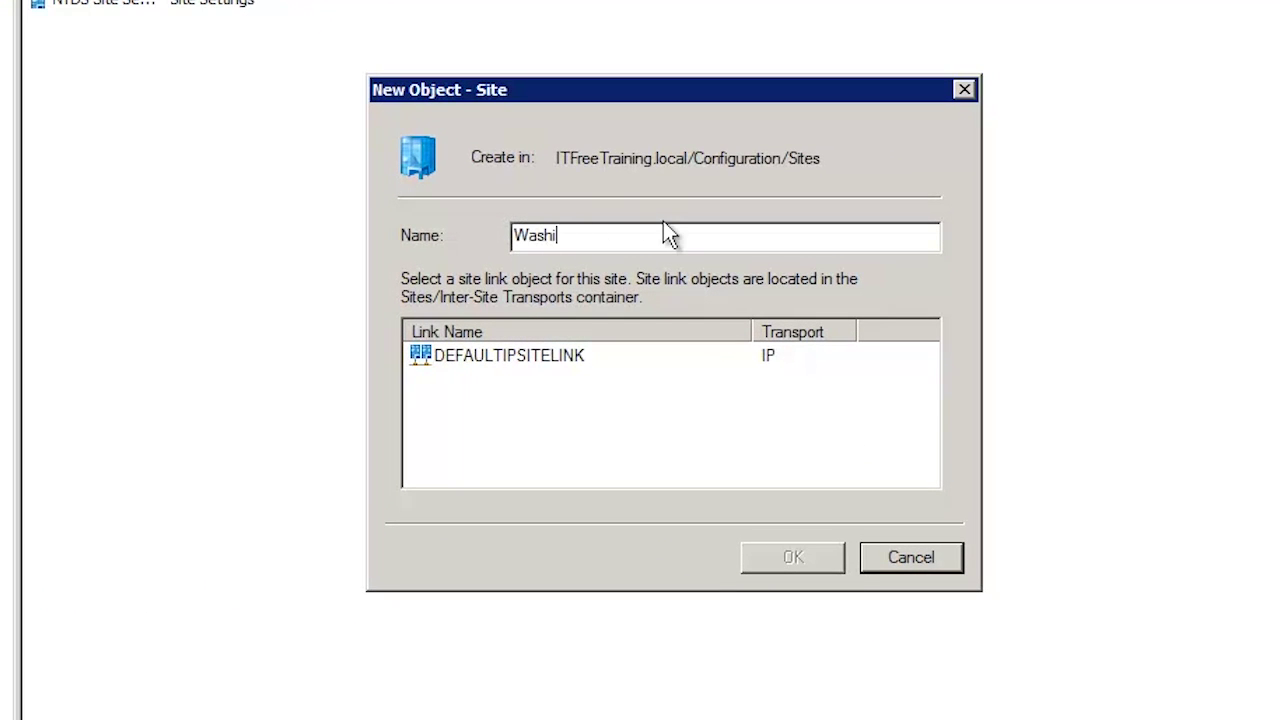
pyautogui.write('ngton')
pyautogui.click(497, 352)
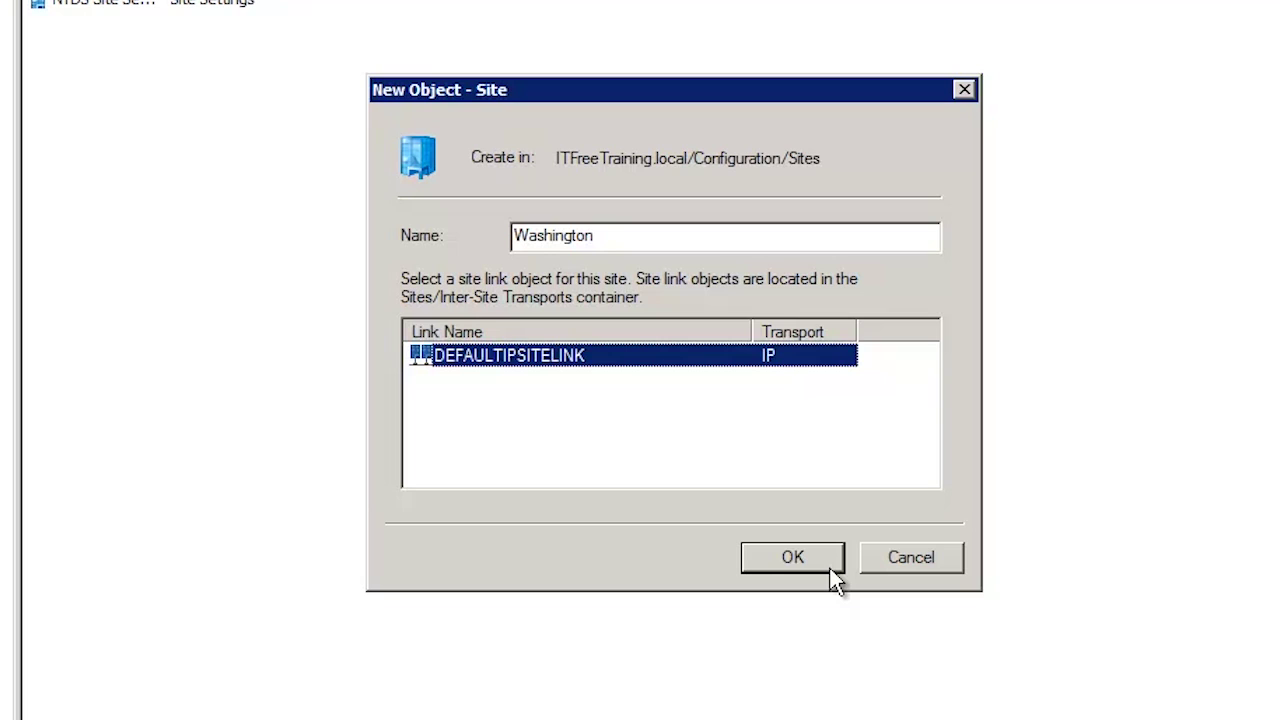
pyautogui.click(830, 568)
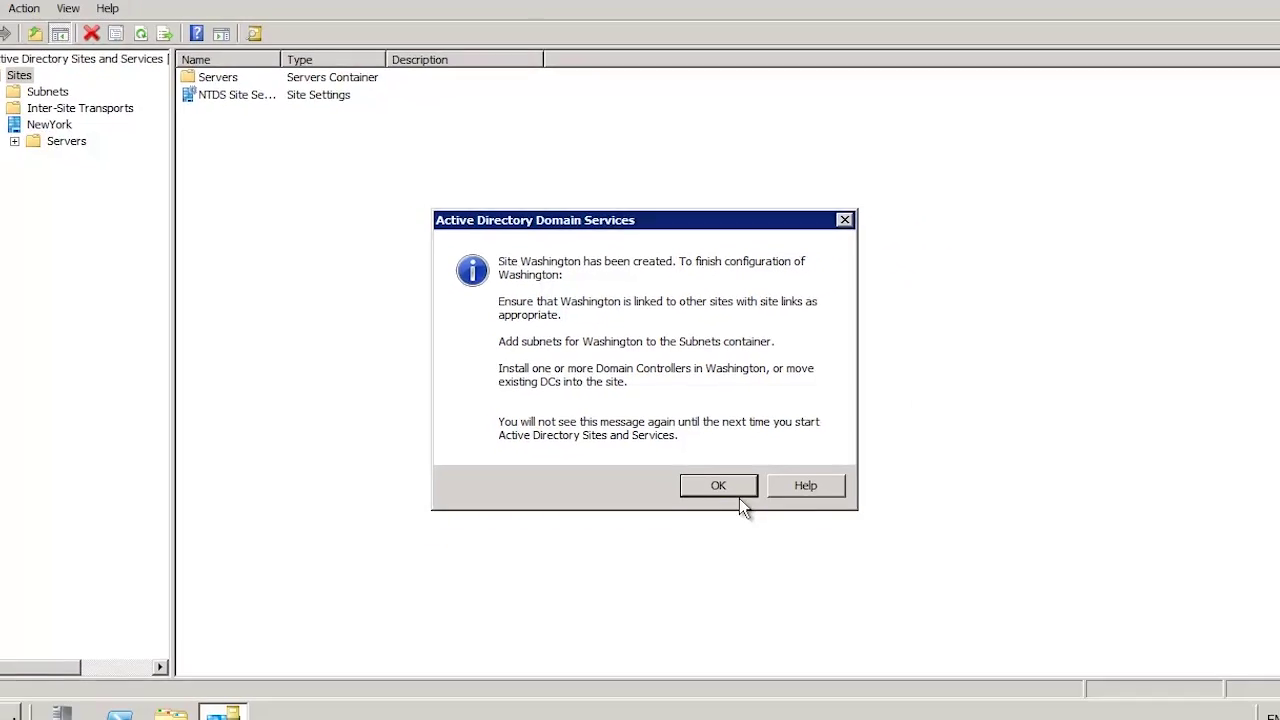
pyautogui.click(727, 482)
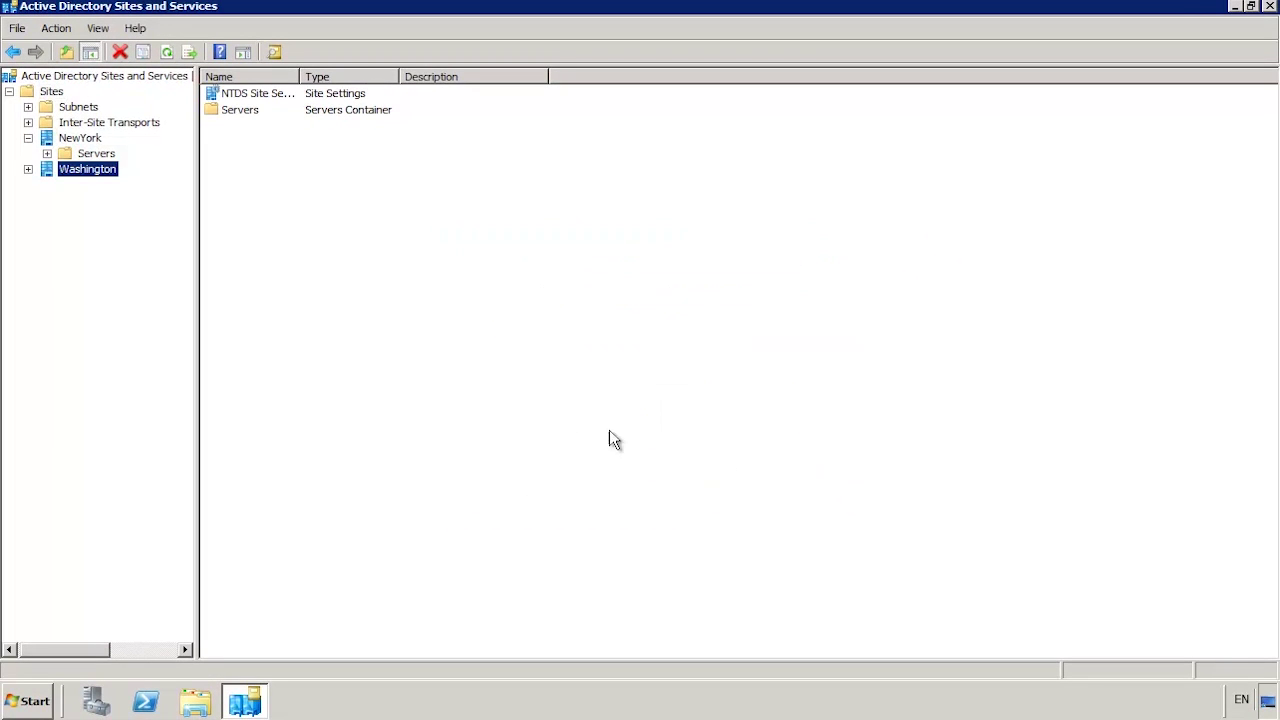
# Create a London site linked to DEFAULTIPSITELINK
pyautogui.rightClick(50, 91)
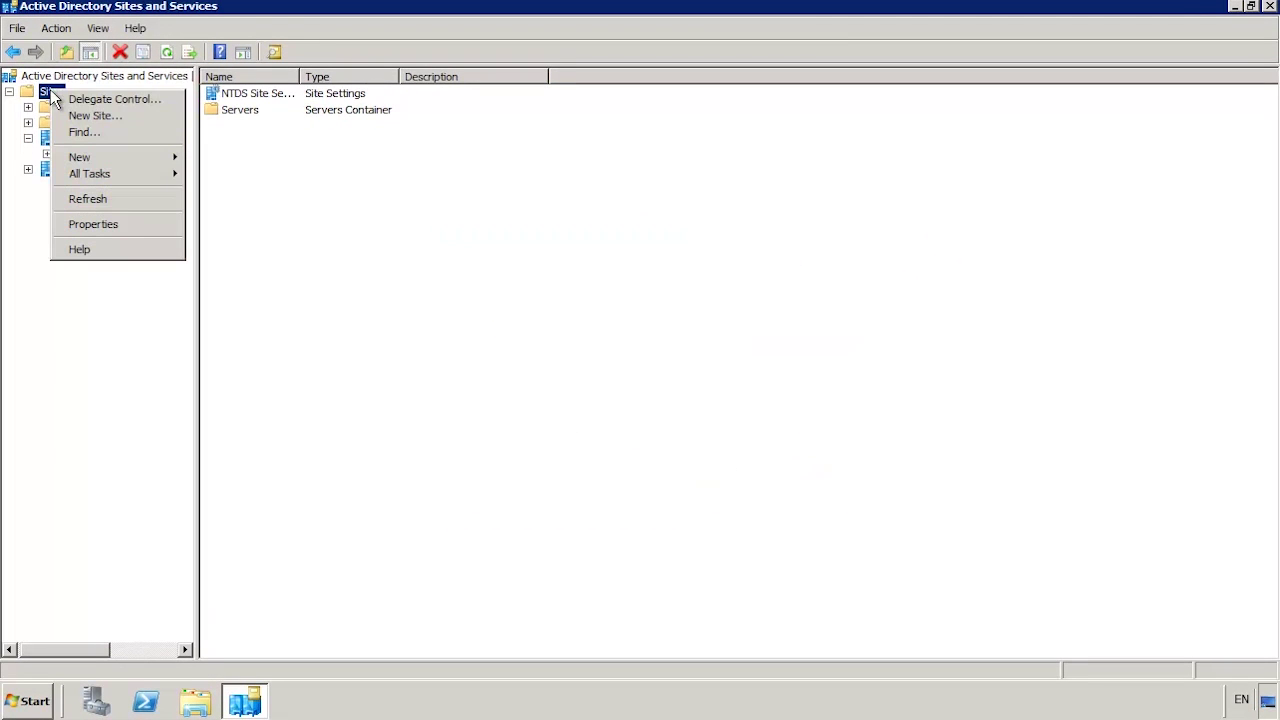
pyautogui.click(165, 117)
pyautogui.write('Lo')
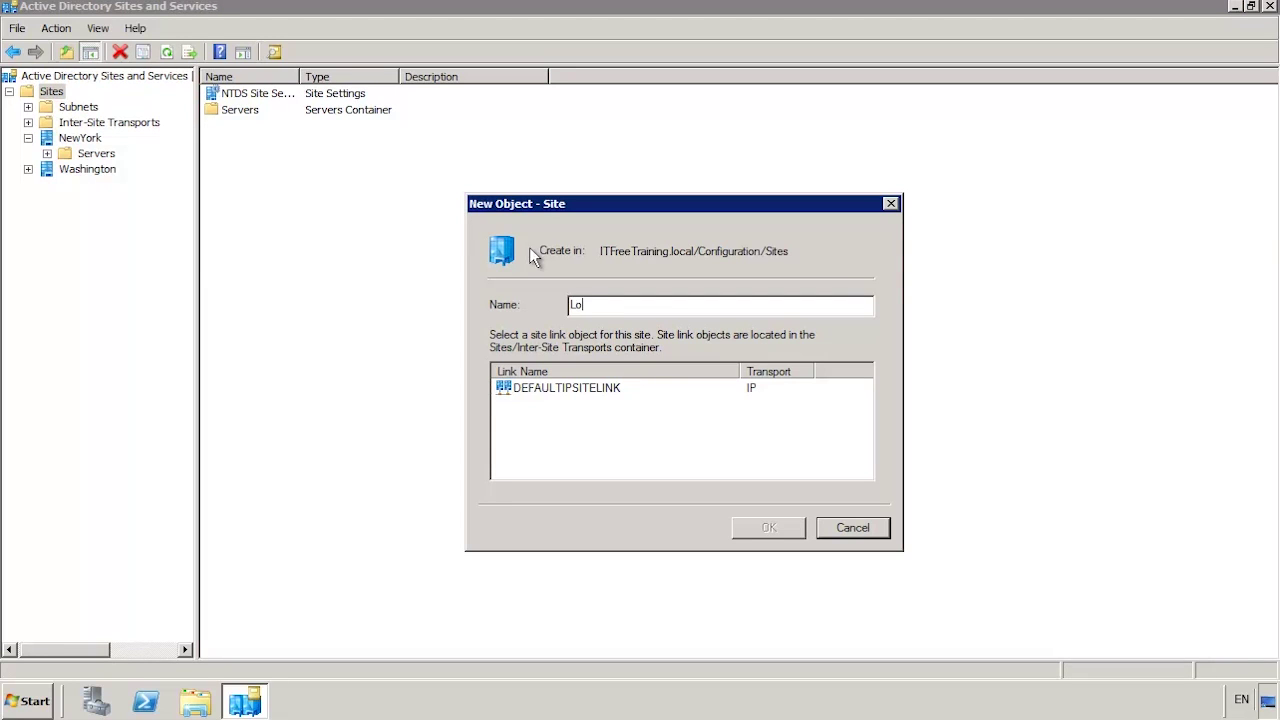
pyautogui.write('ndon')
pyautogui.click(577, 389)
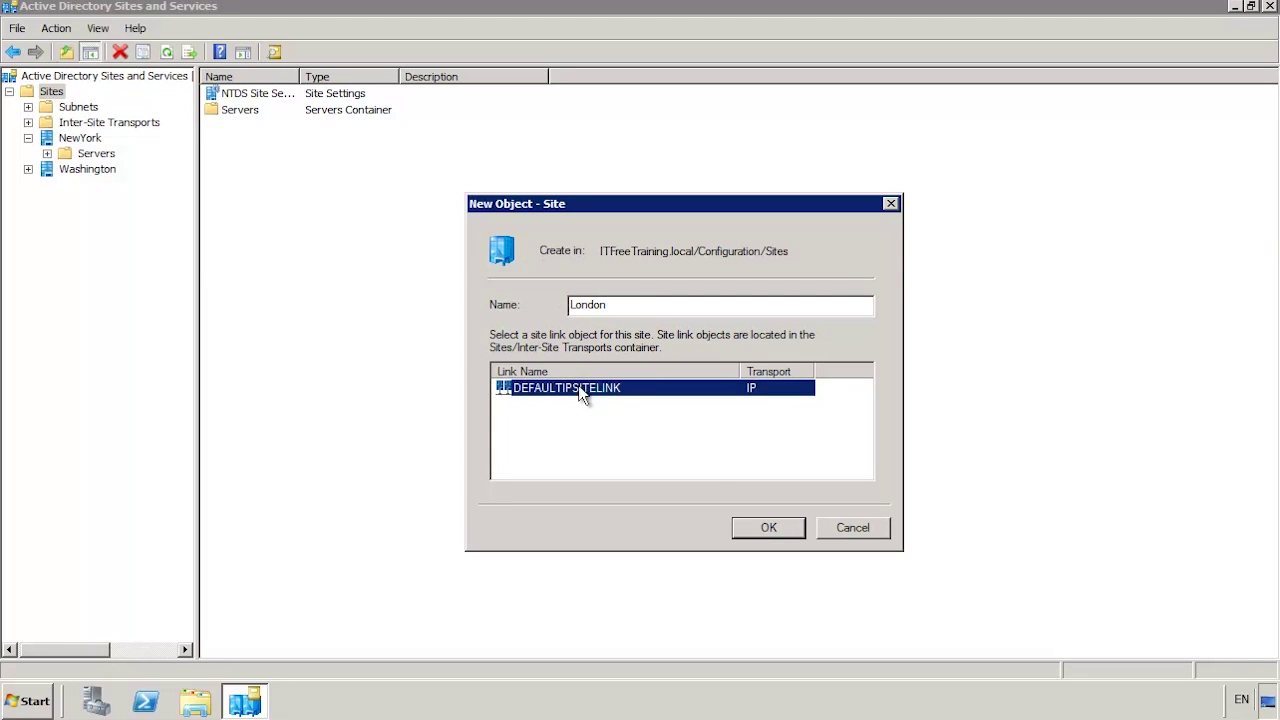
pyautogui.click(778, 530)
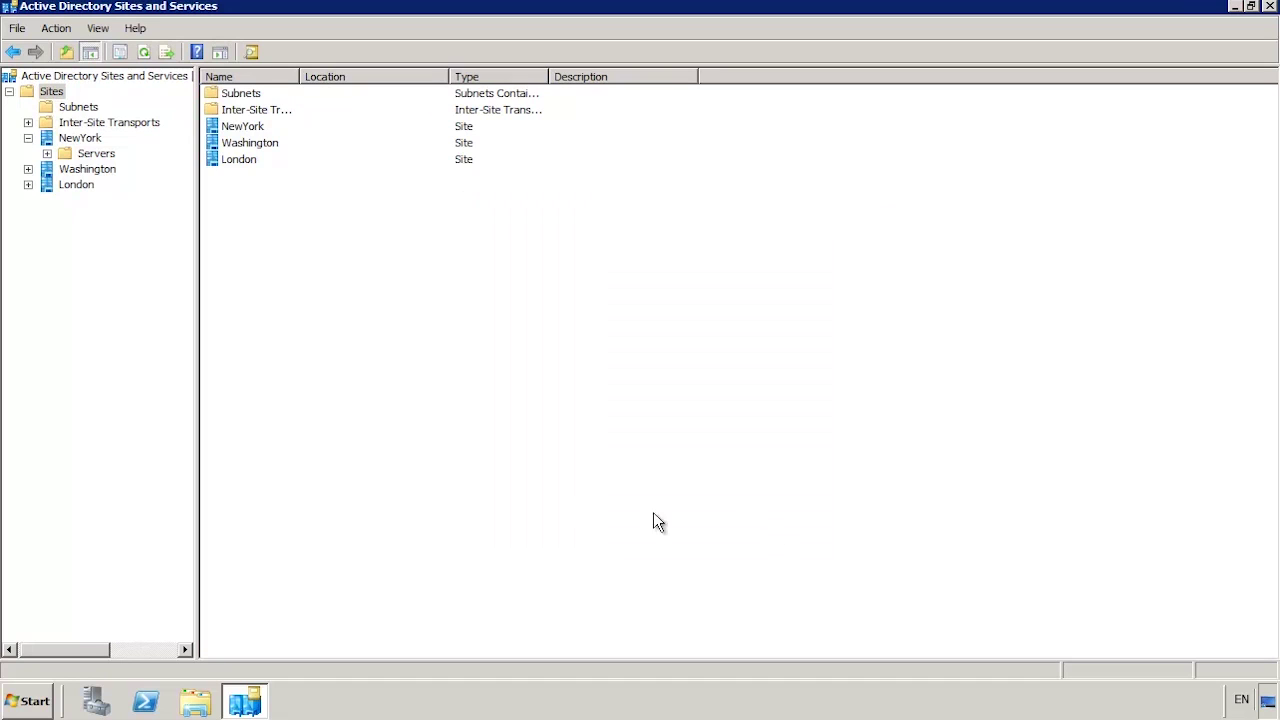
# Create subnet 192.168.2.0/24 under Subnets, assigned to the NewYork site
pyautogui.click(70, 108)
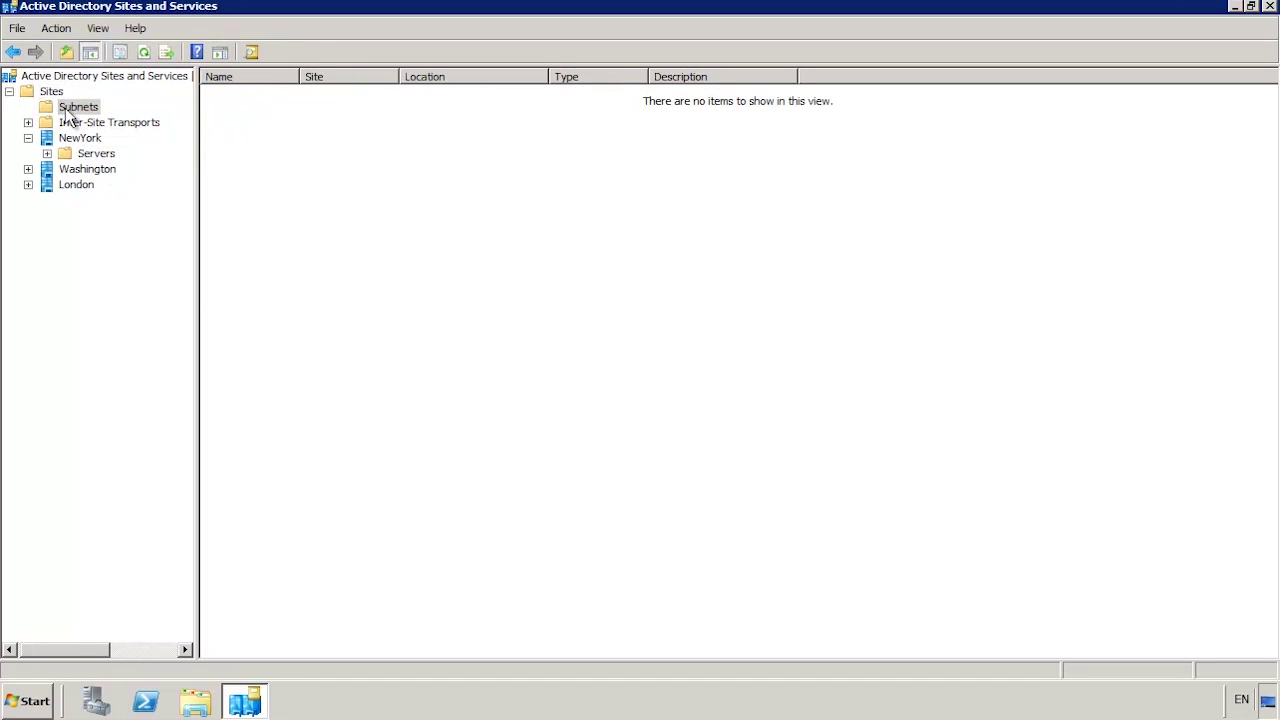
pyautogui.rightClick(70, 110)
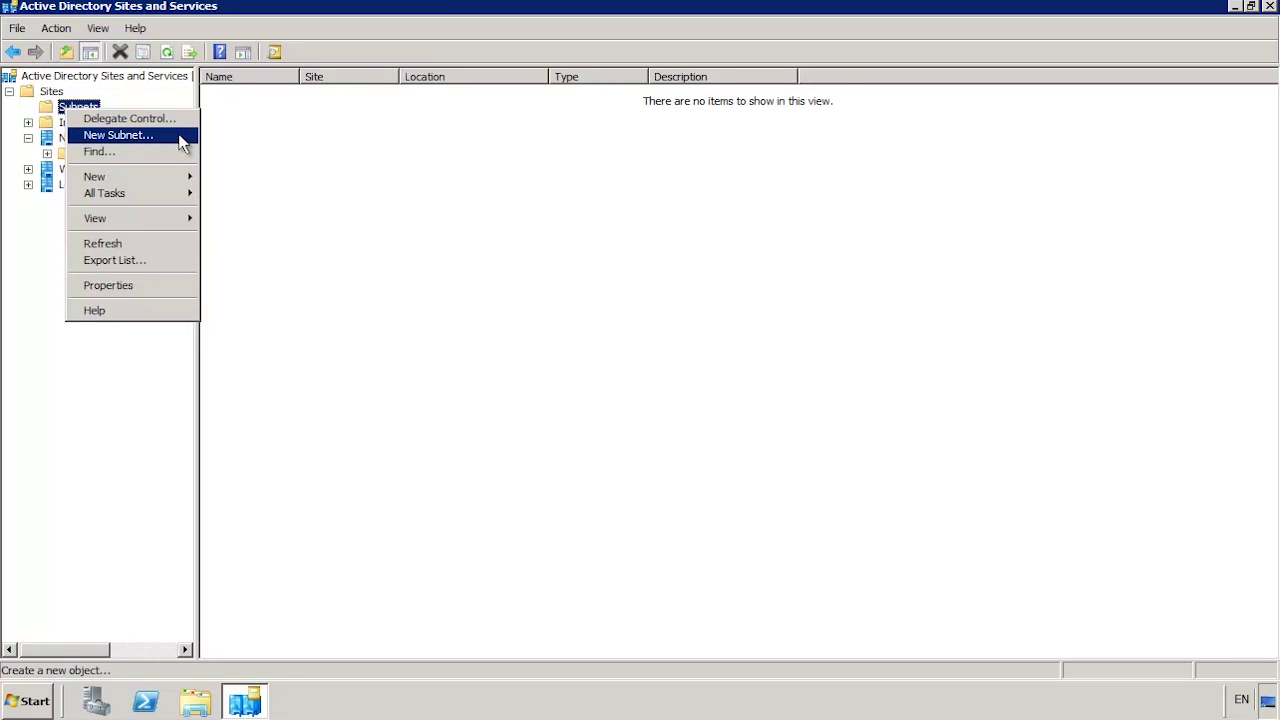
pyautogui.click(180, 137)
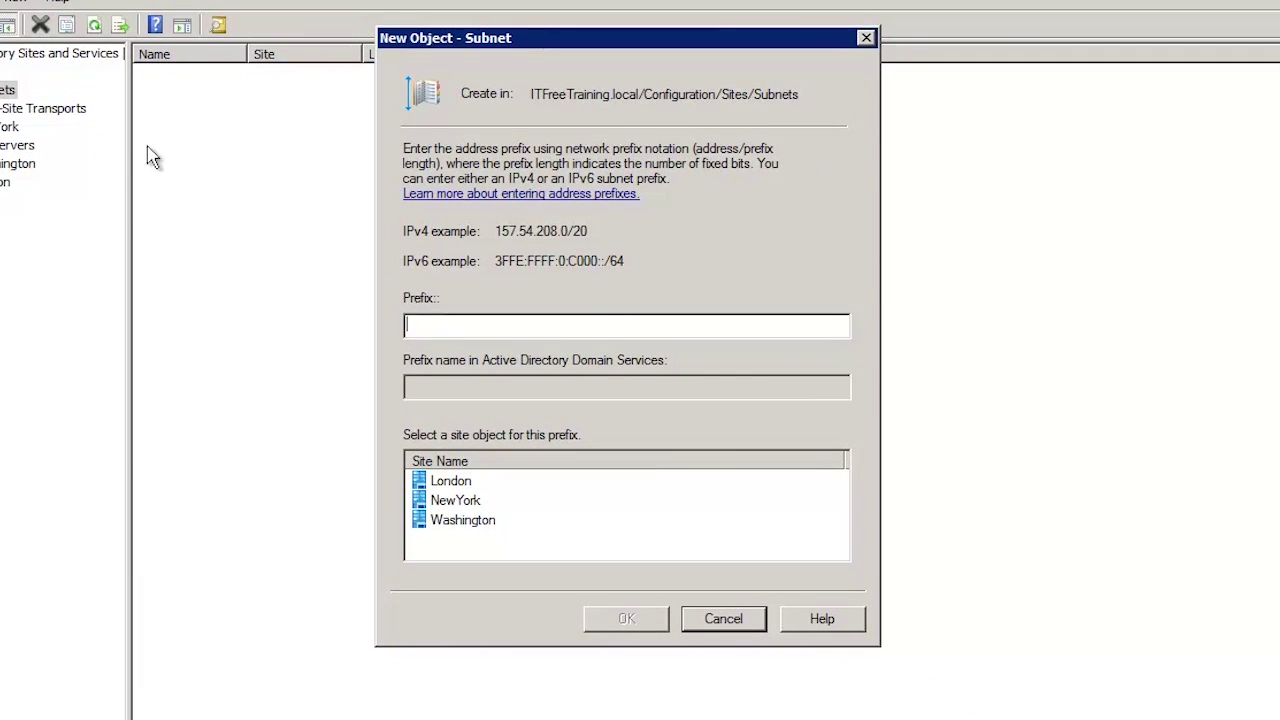
pyautogui.write('192')
pyautogui.write('.168.2.0')
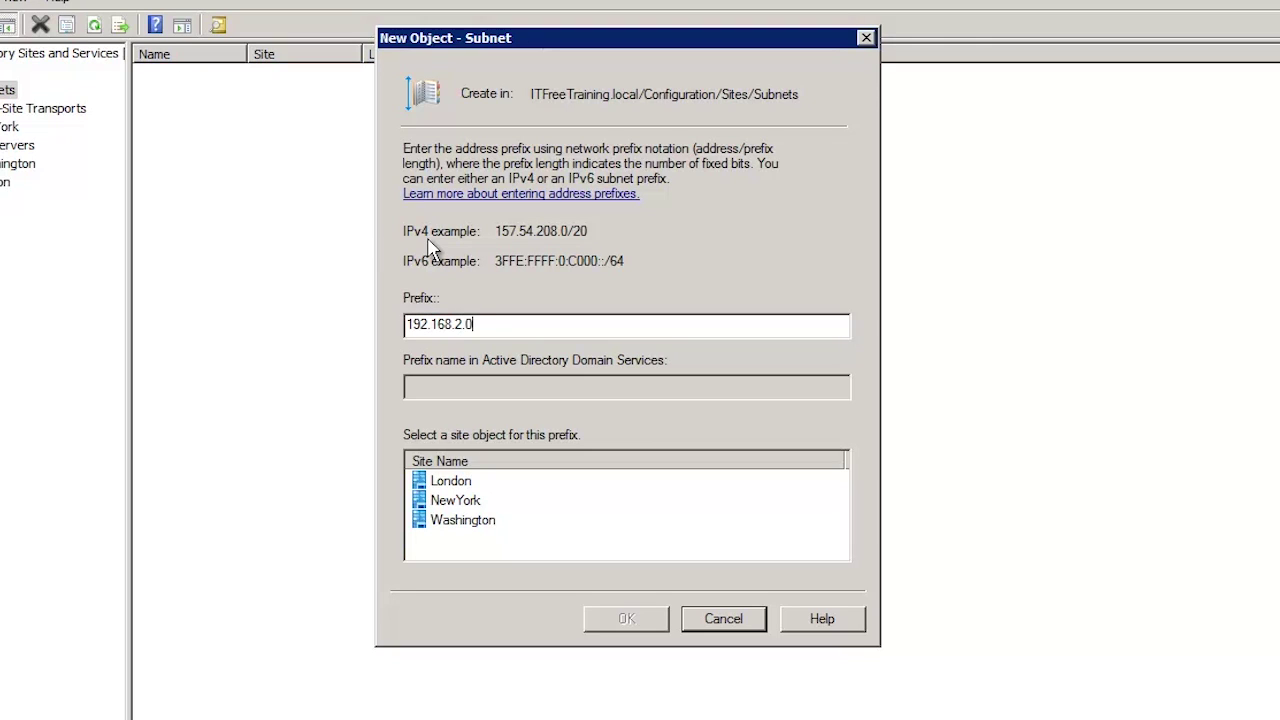
pyautogui.write('/24')
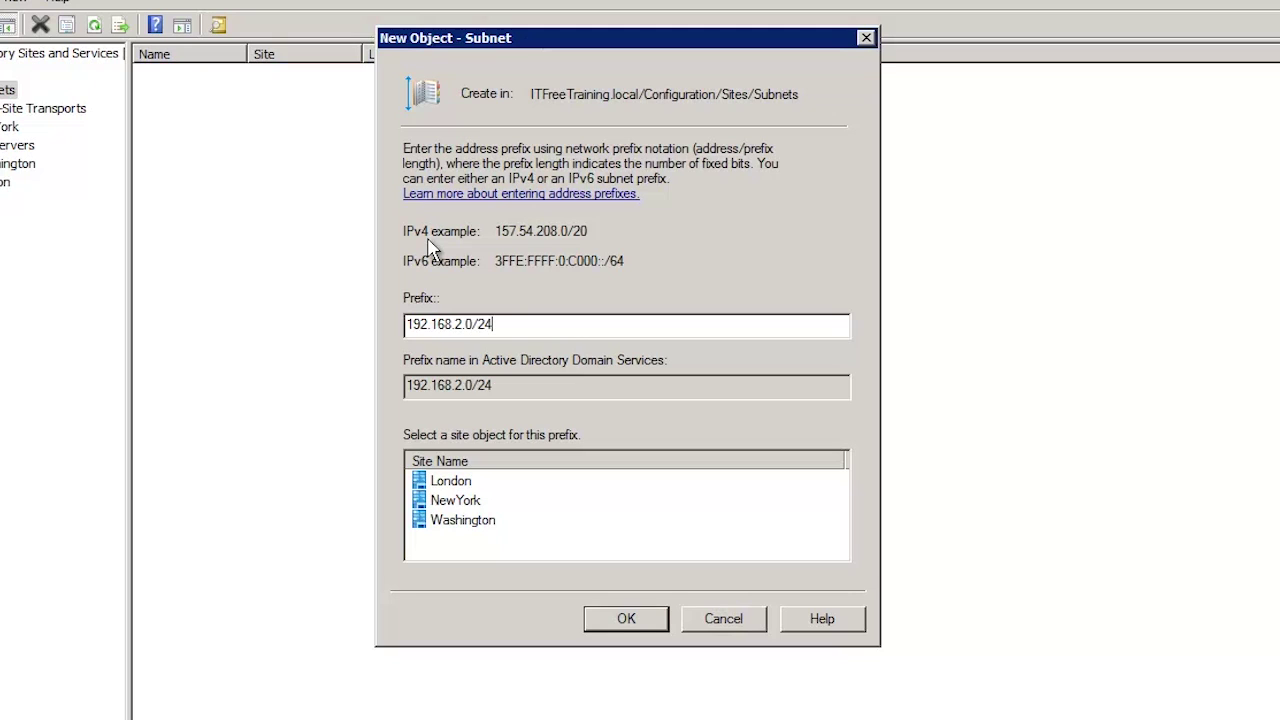
pyautogui.click(463, 503)
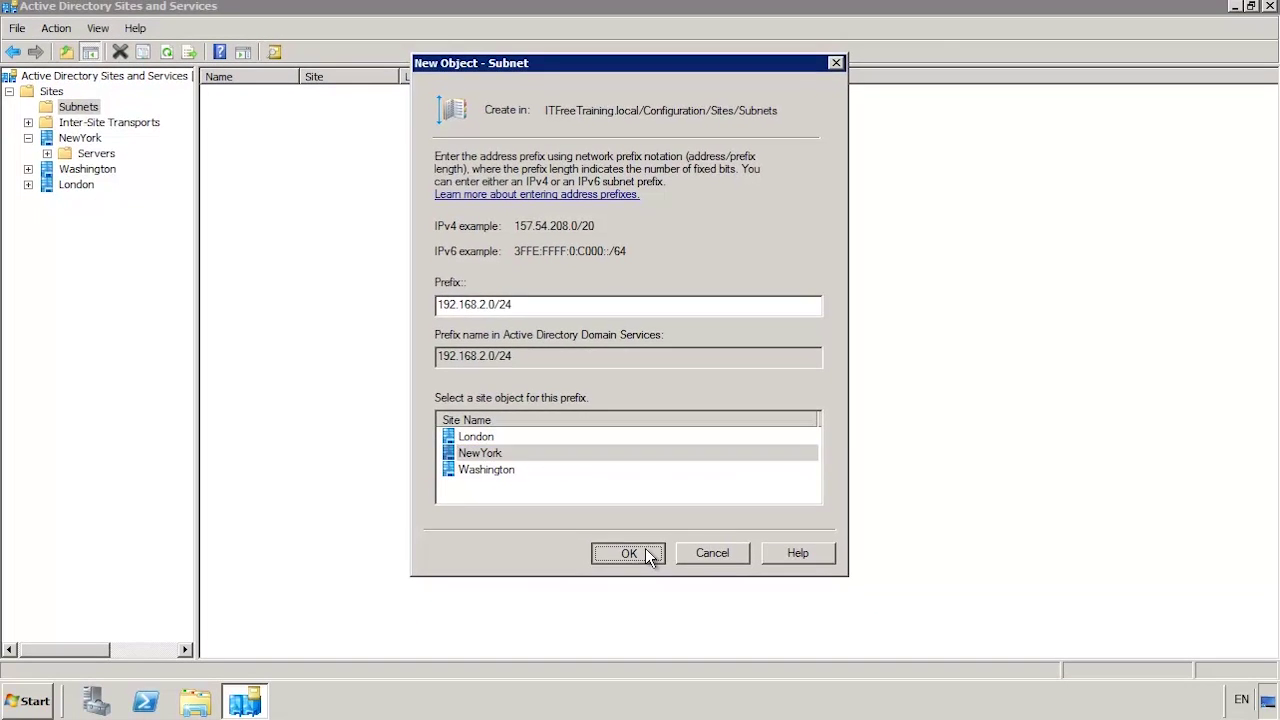
pyautogui.click(628, 619)
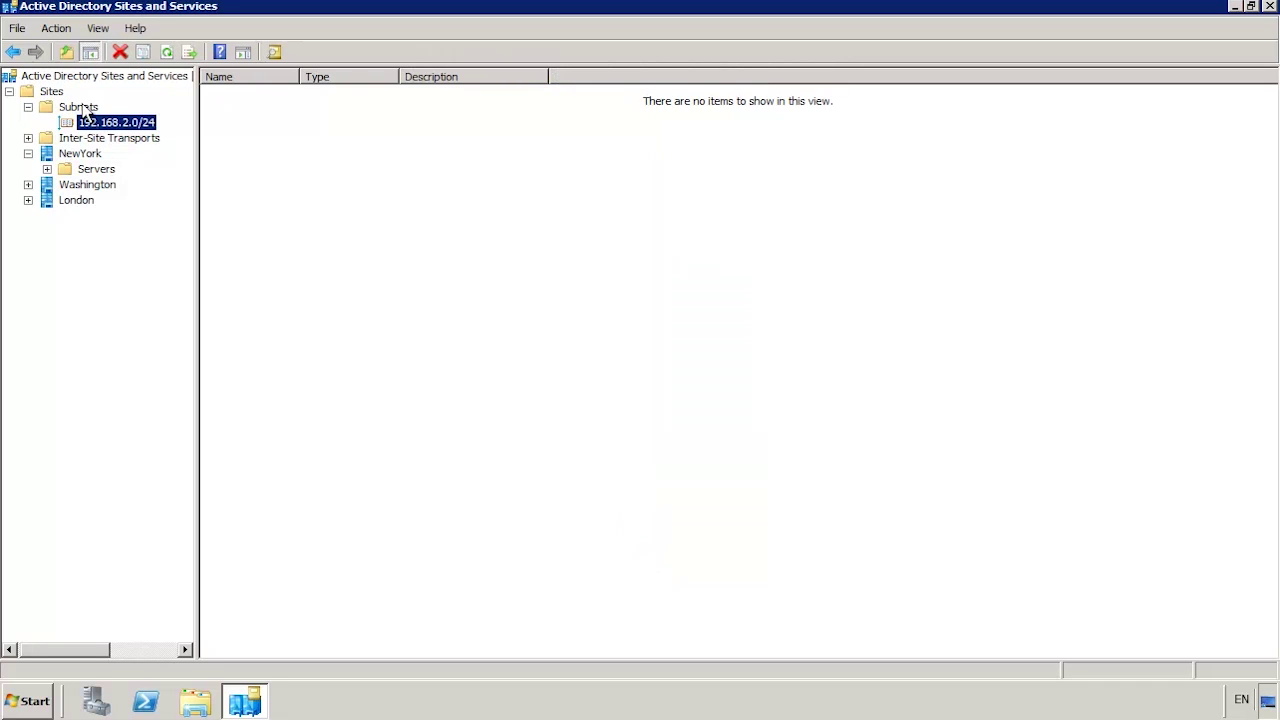
# Create subnet 192.168.3.0/24 assigned to the Washington site
pyautogui.rightClick(81, 106)
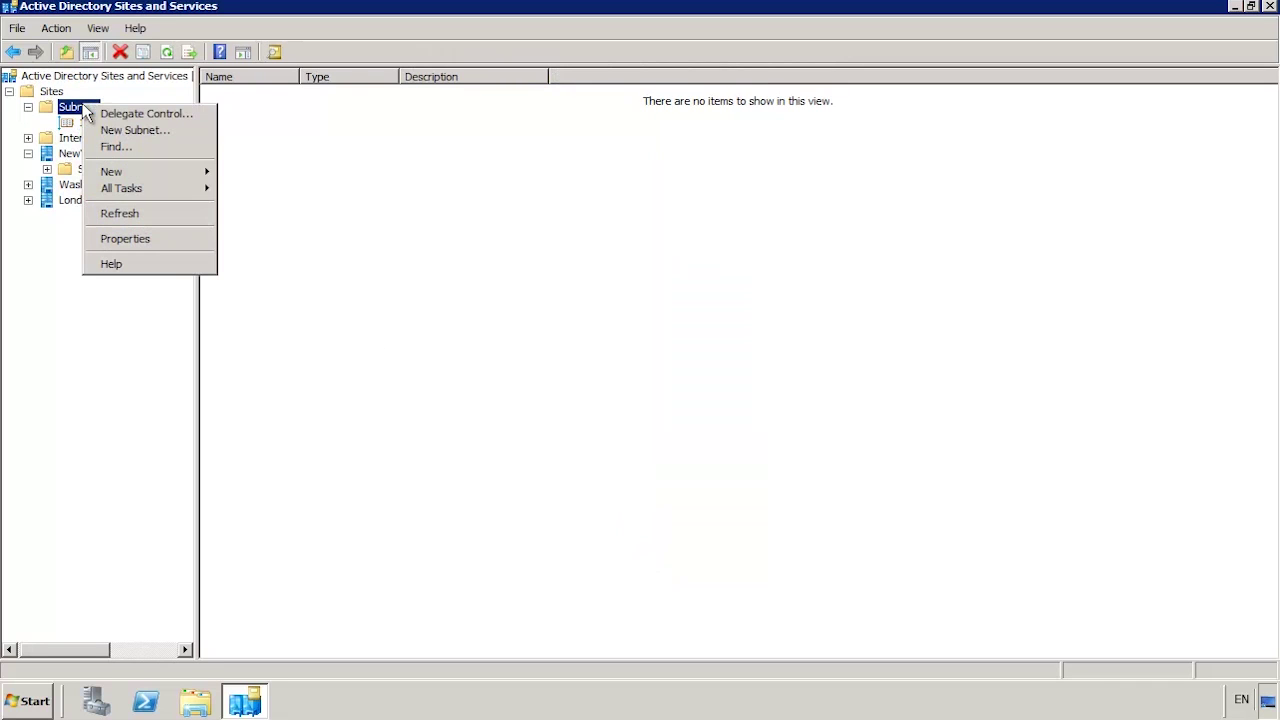
pyautogui.click(190, 131)
pyautogui.write('192.168.3')
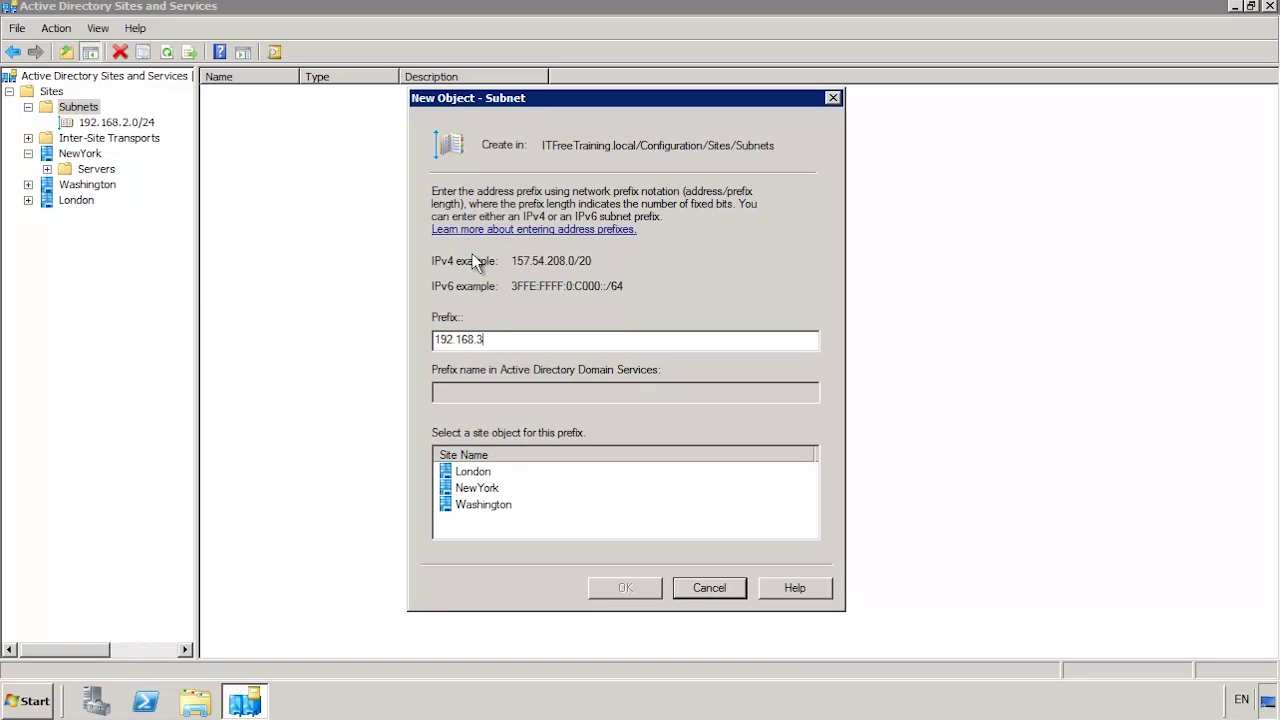
pyautogui.write('.0/24')
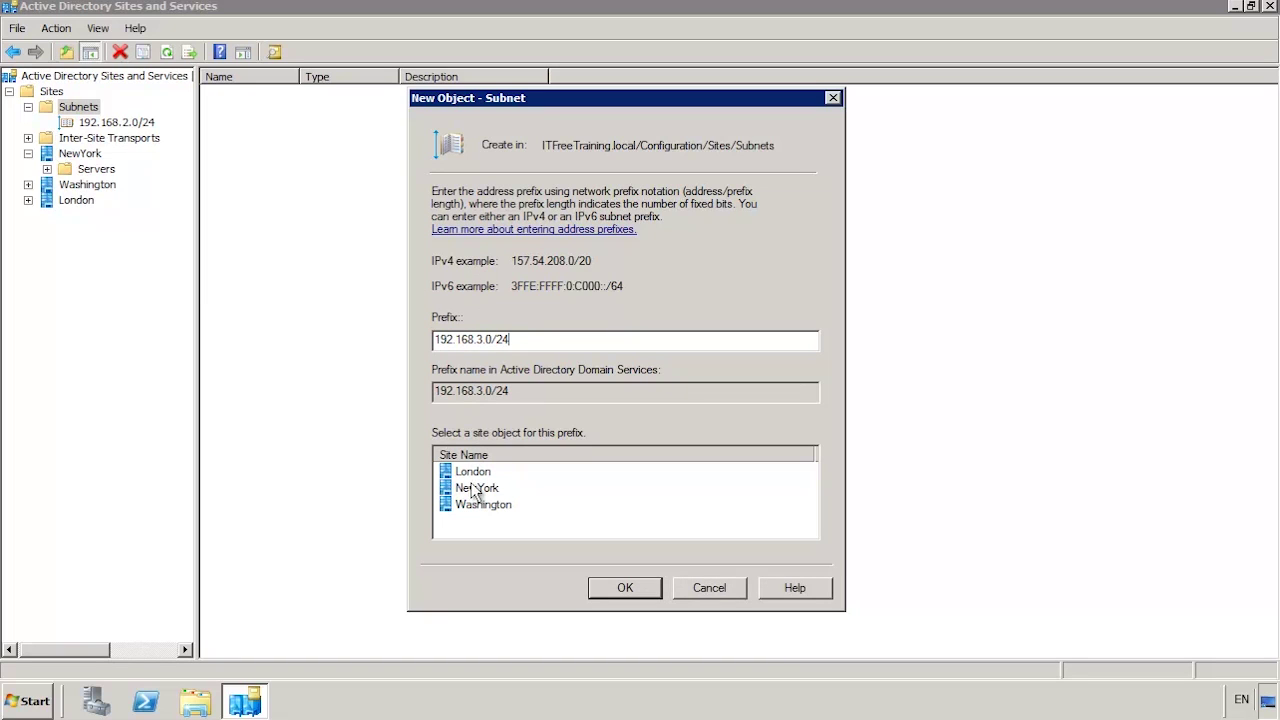
pyautogui.click(472, 505)
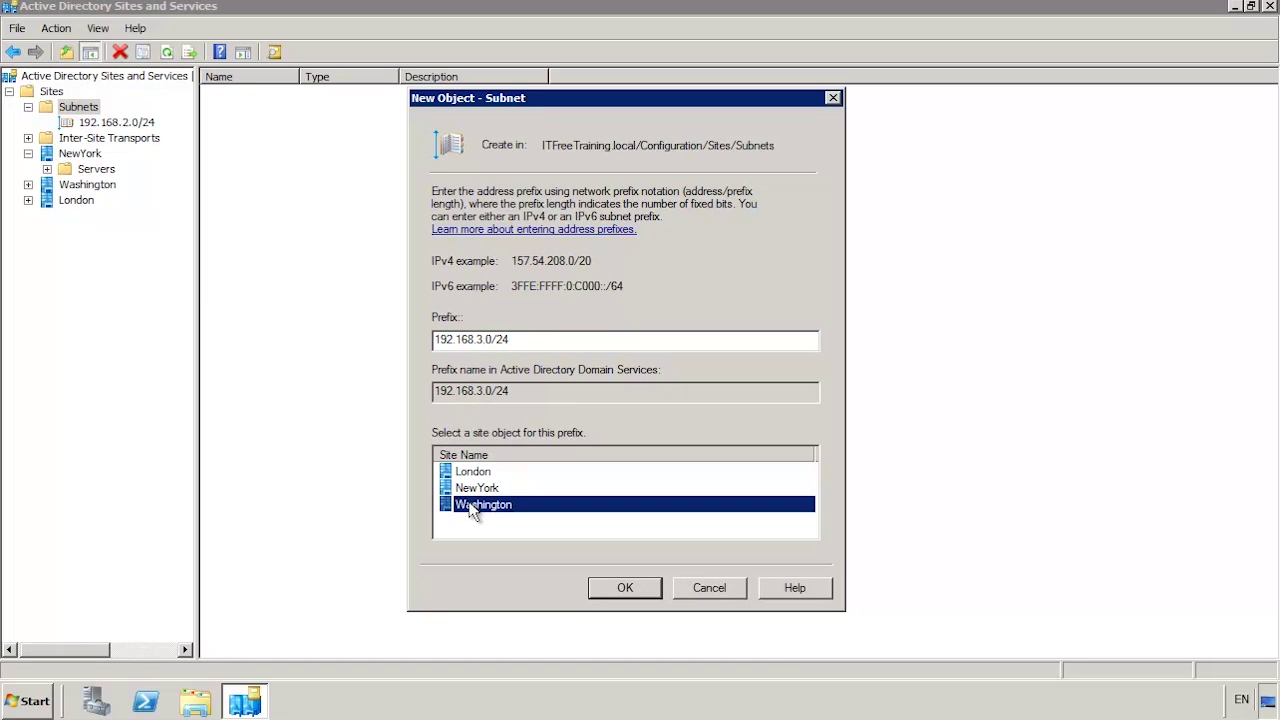
pyautogui.click(635, 588)
# Create subnet 192.168.4.0/24 assigned to the London site
pyautogui.rightClick(88, 107)
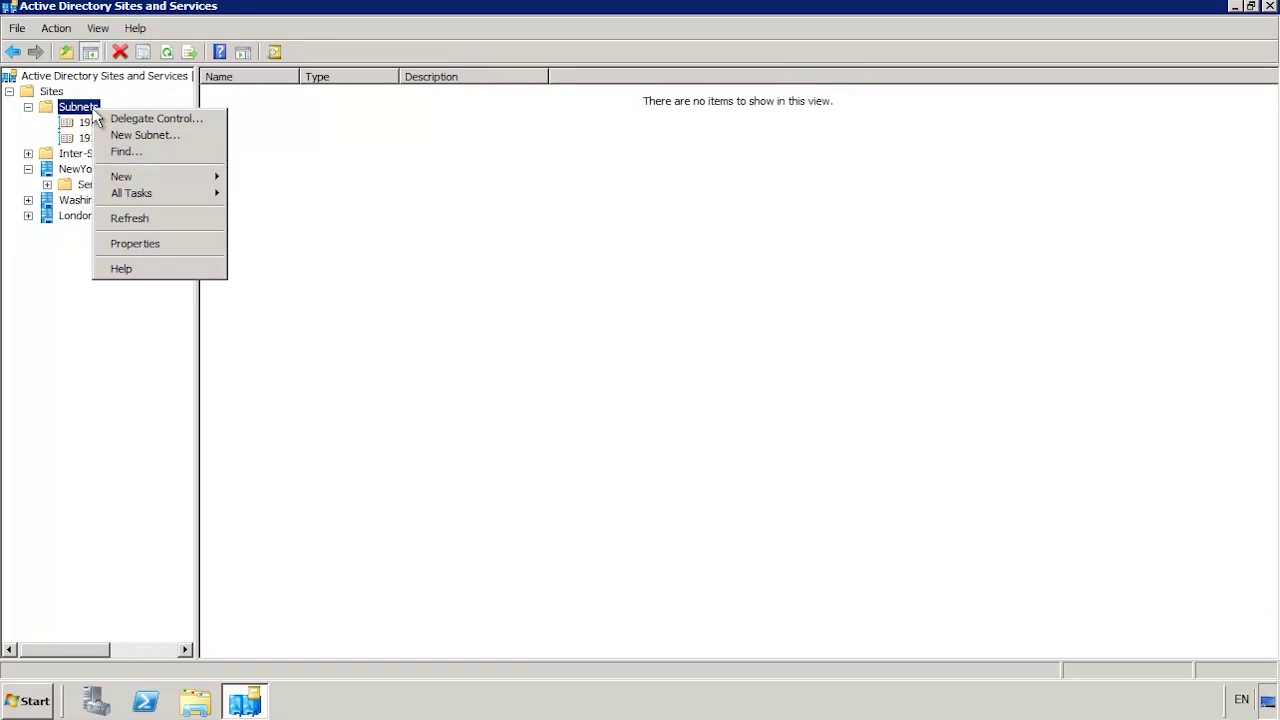
pyautogui.click(216, 140)
pyautogui.write('192.16')
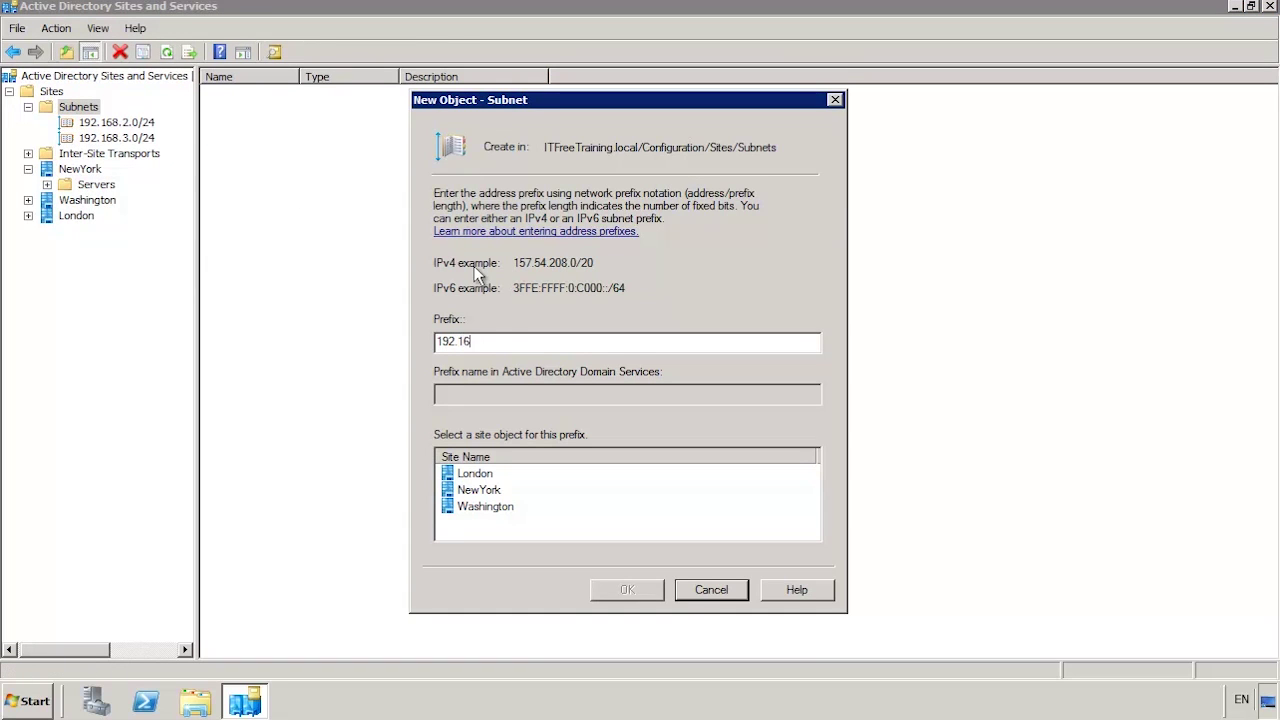
pyautogui.write('8.4.0/24')
pyautogui.click(470, 476)
pyautogui.click(638, 589)
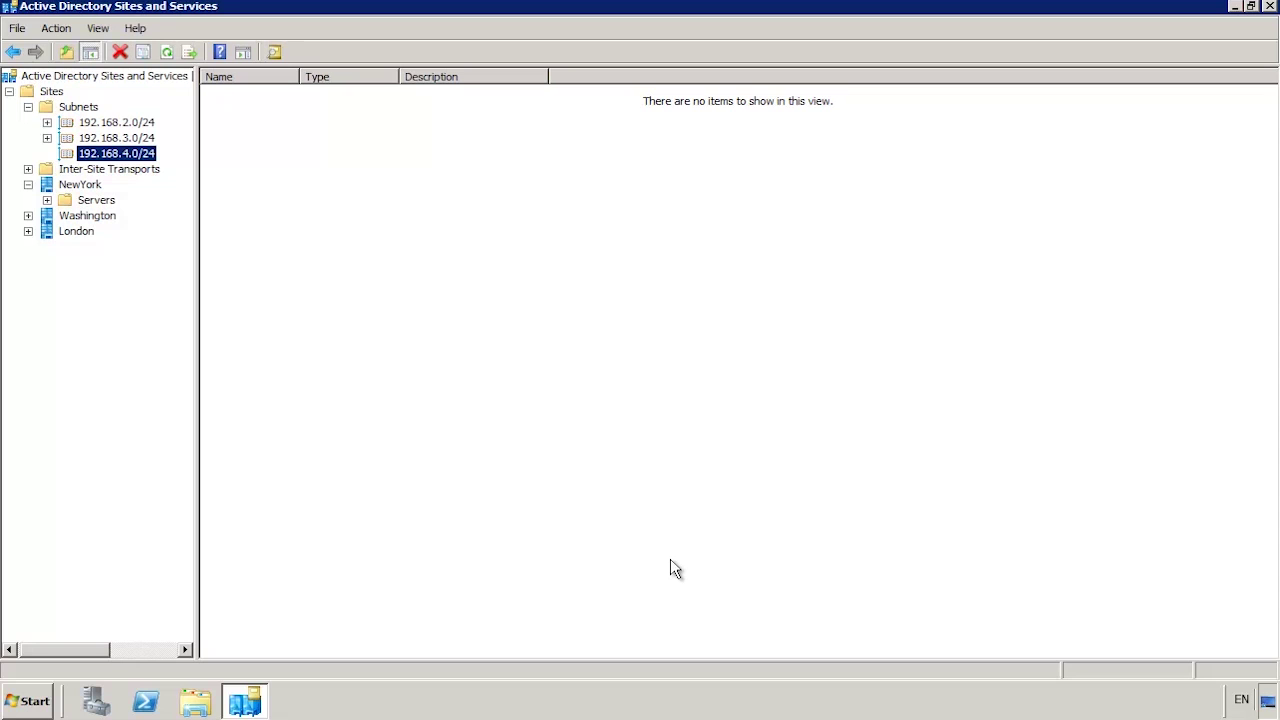
# Create IPv6 subnet fd:0:0:2::/64 for the NewYork site
pyautogui.rightClick(80, 107)
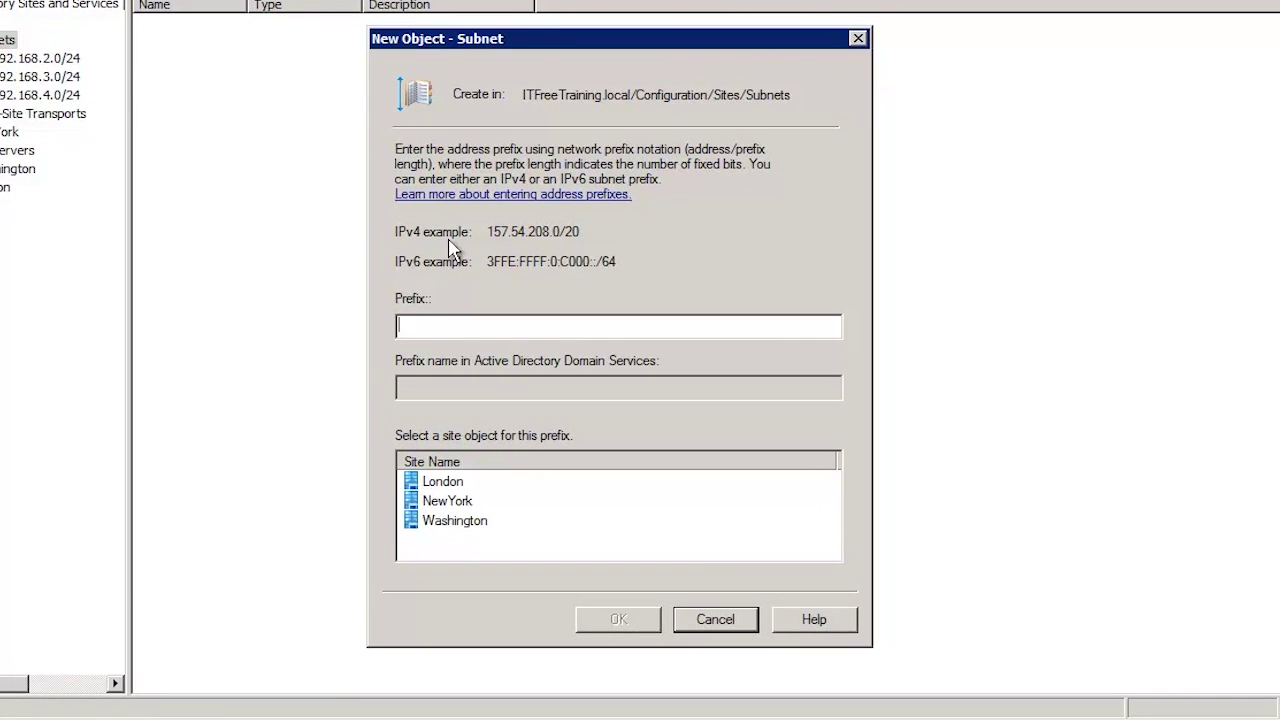
pyautogui.write('fd:0:')
pyautogui.write('0:2')
pyautogui.write('::/64')
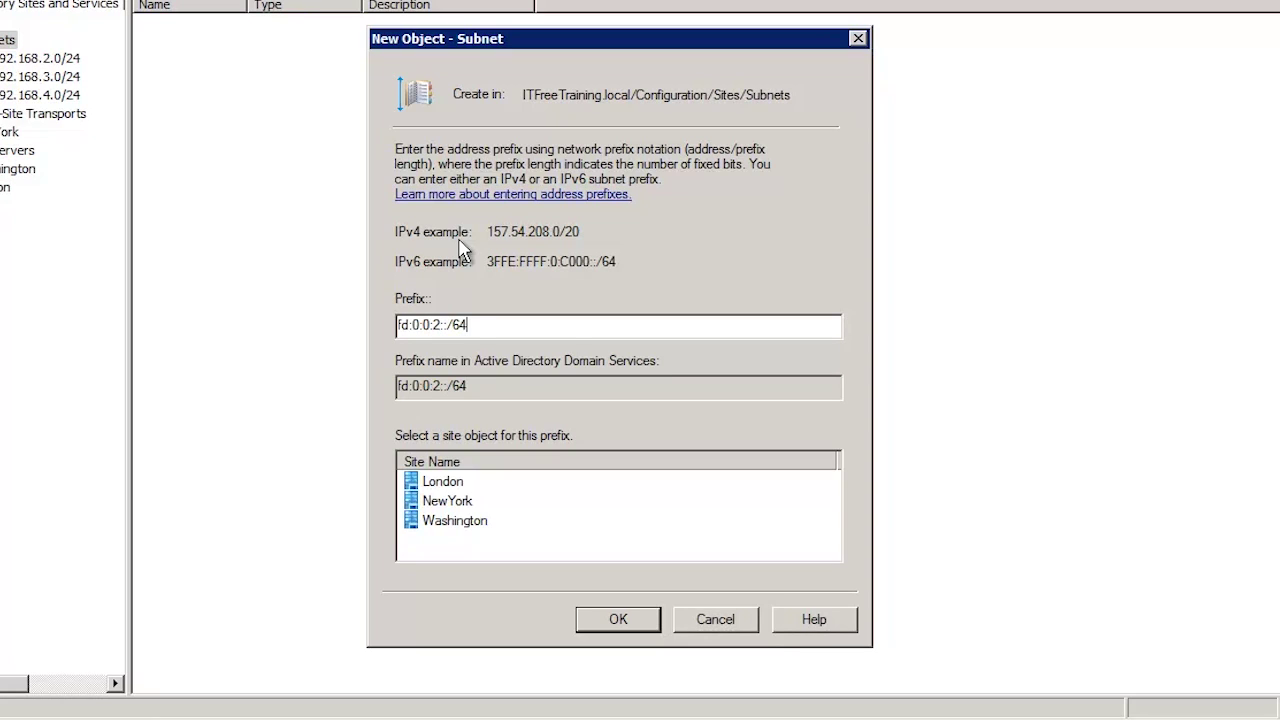
pyautogui.click(447, 503)
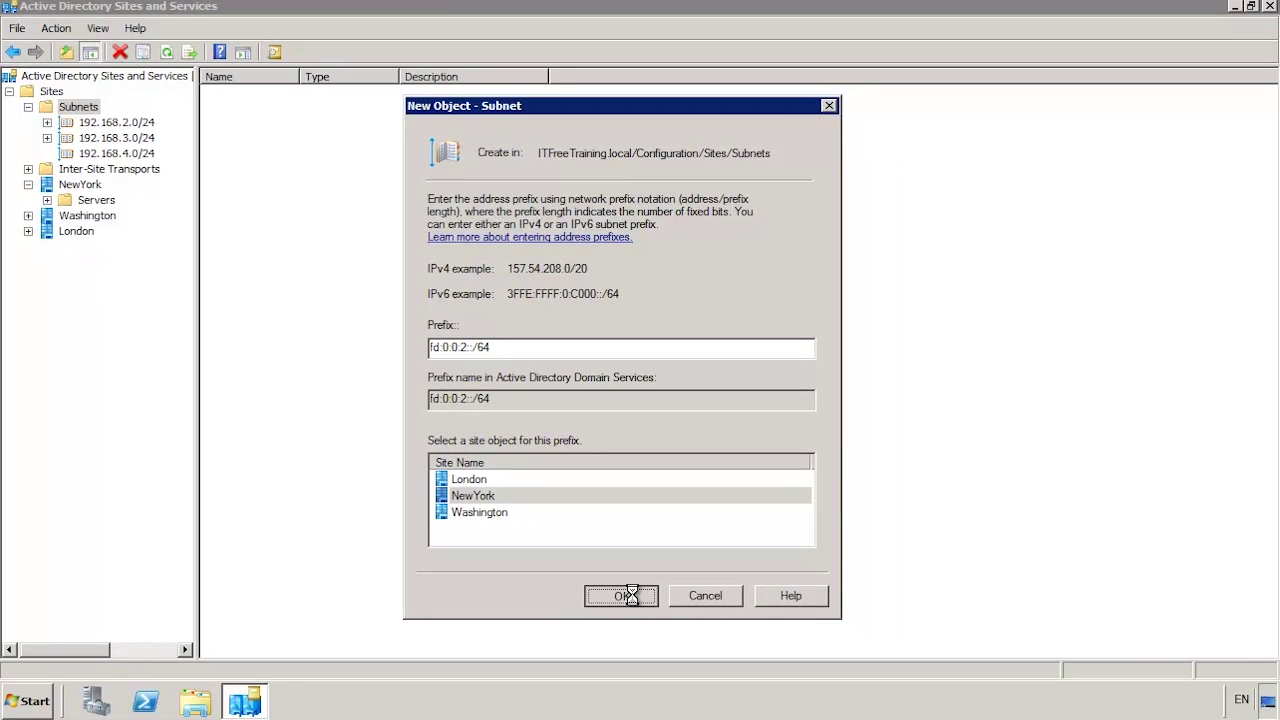
pyautogui.click(633, 605)
# Create IPv6 subnet fd:0:0:3::/64 for the Washington site
pyautogui.rightClick(80, 107)
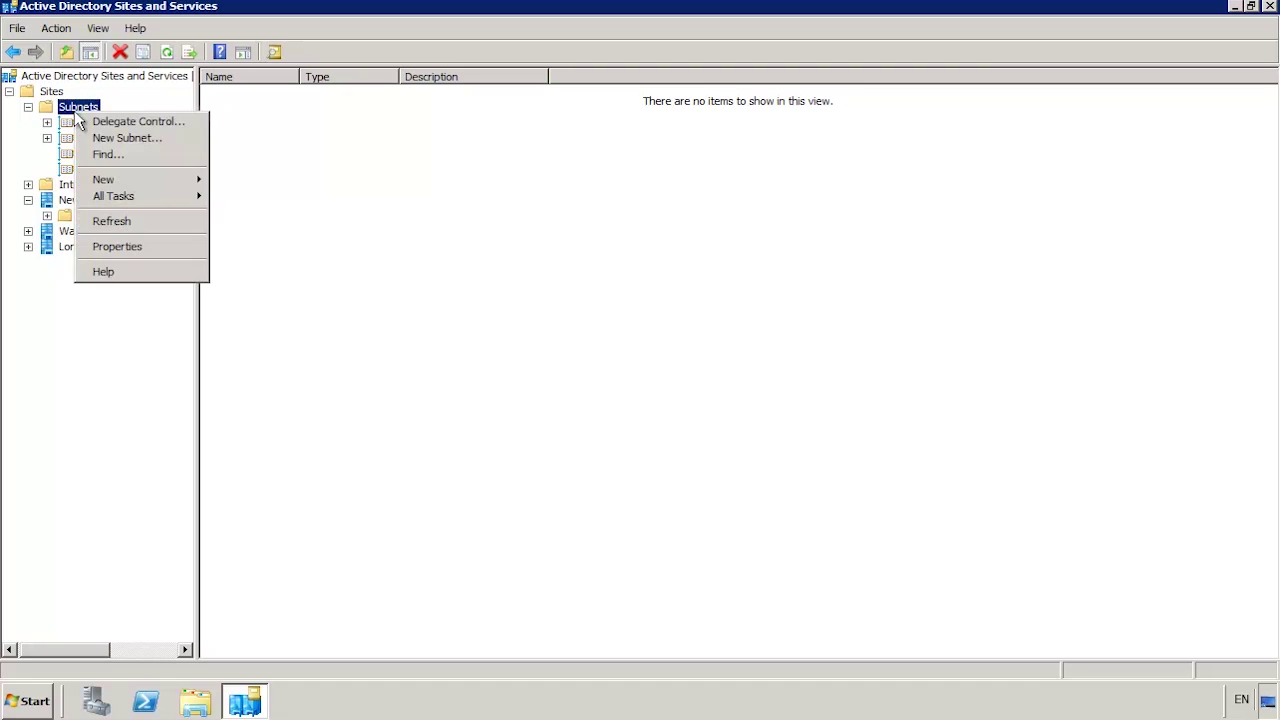
pyautogui.click(175, 140)
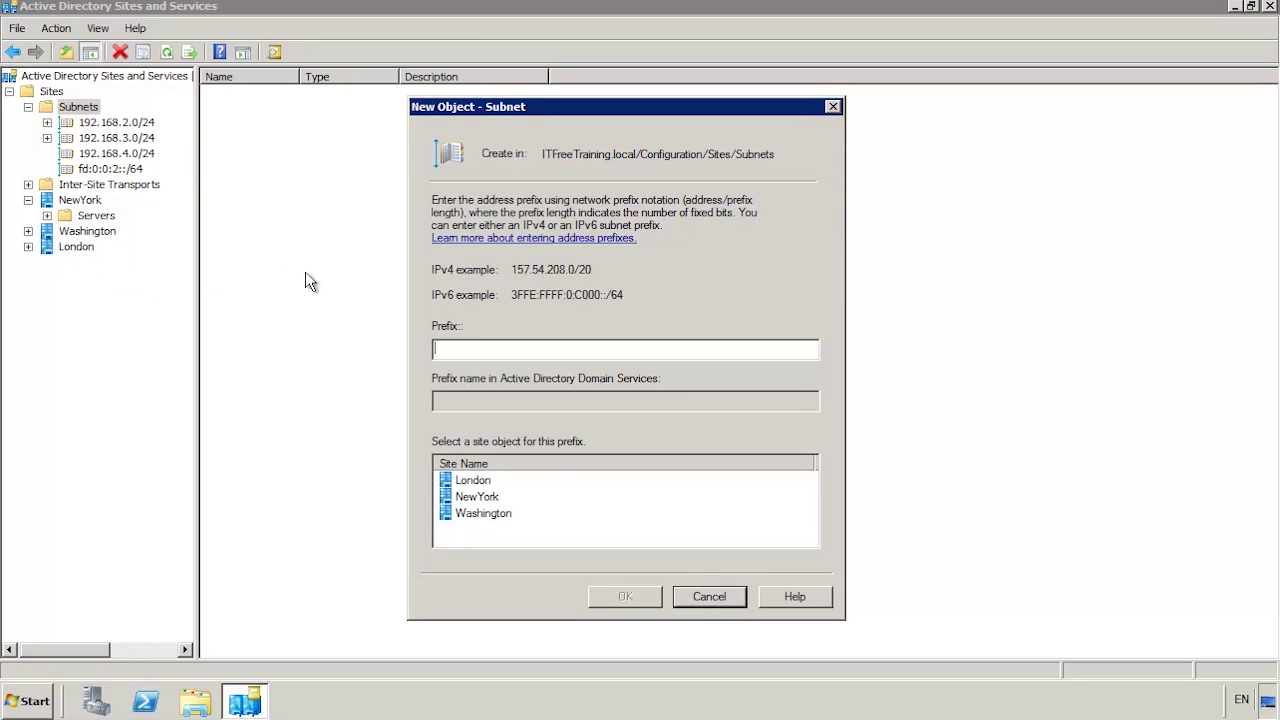
pyautogui.write('fd:0:0:3::/64')
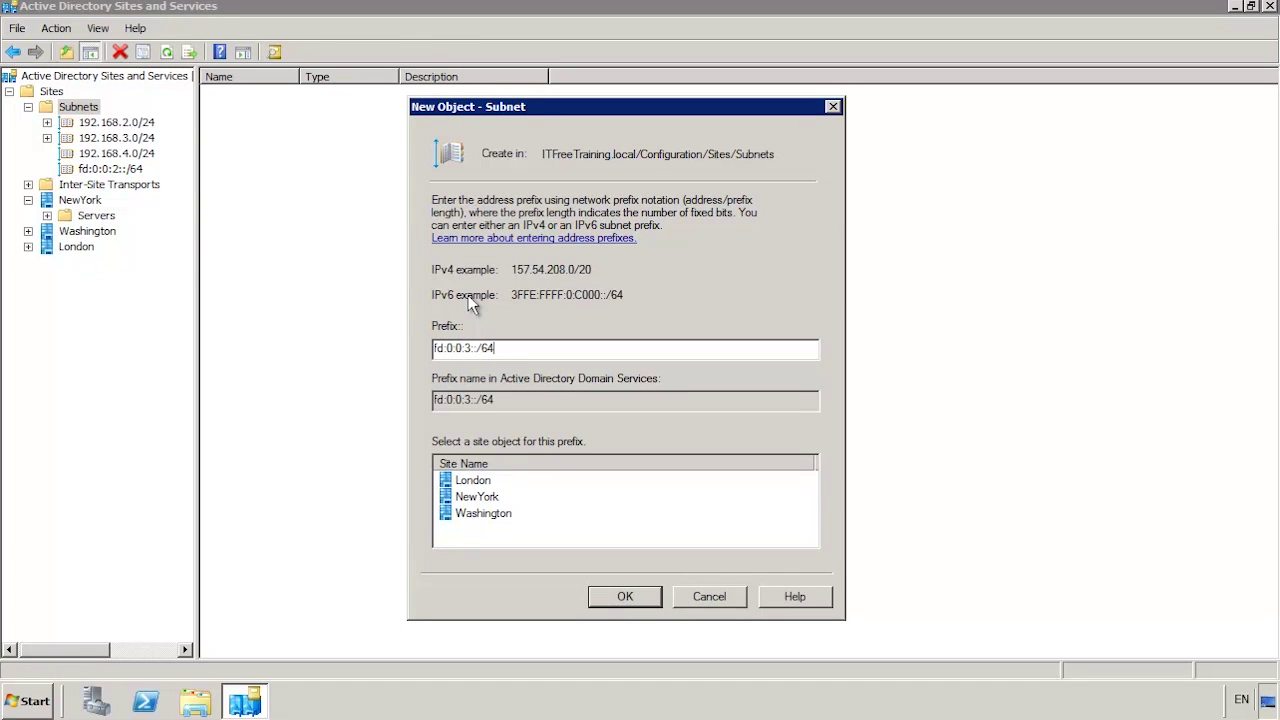
pyautogui.click(488, 513)
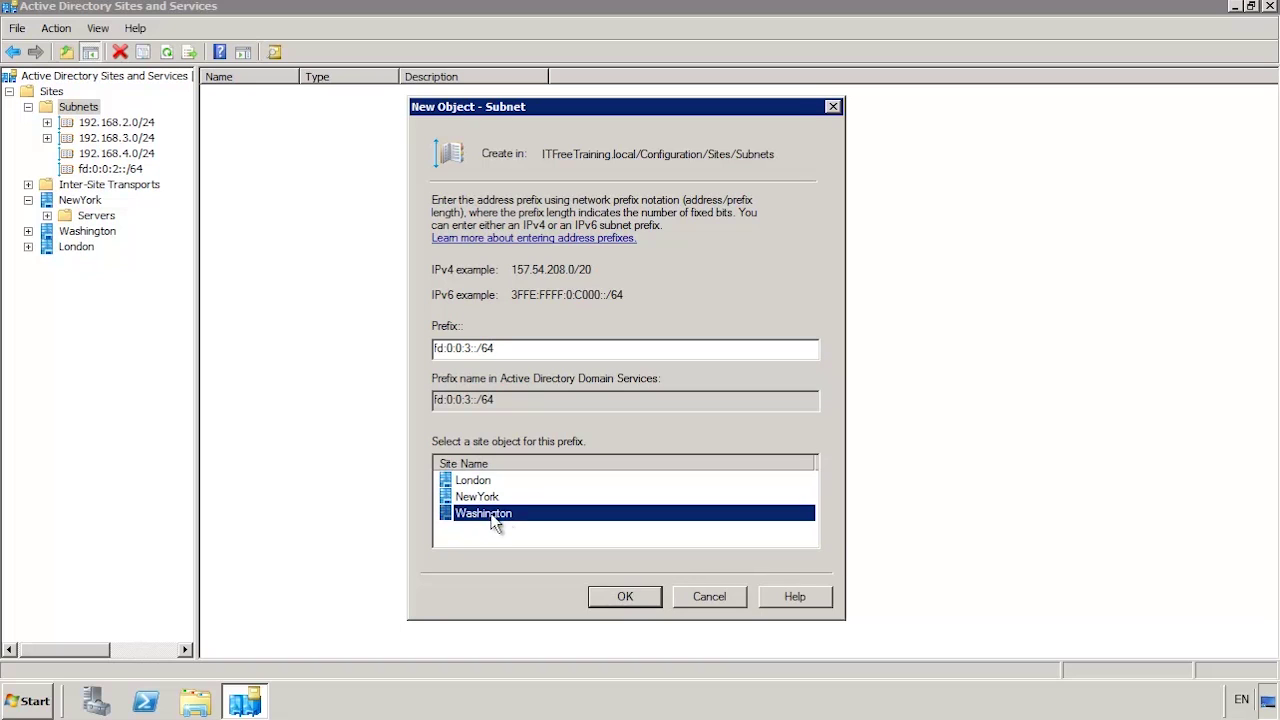
pyautogui.click(640, 592)
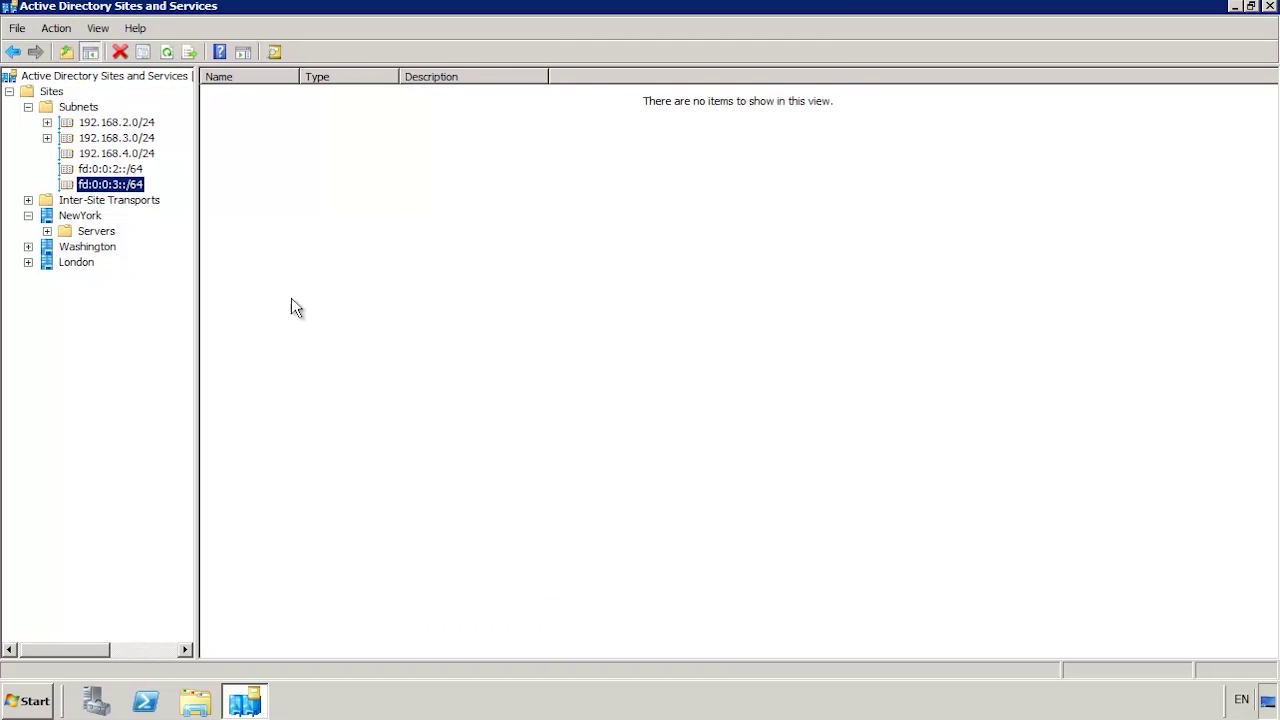
# Create IPv6 subnet fd:0:0:44::/64 for the London site
pyautogui.rightClick(63, 112)
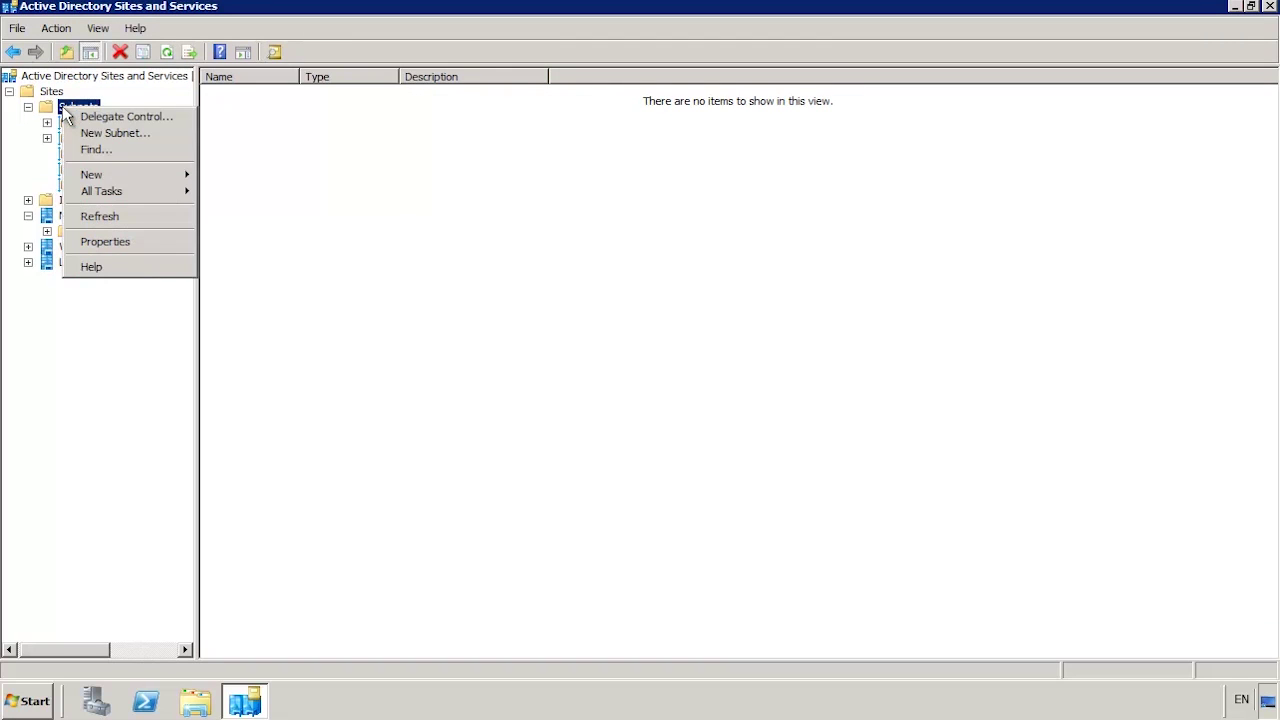
pyautogui.click(166, 133)
pyautogui.write('fd')
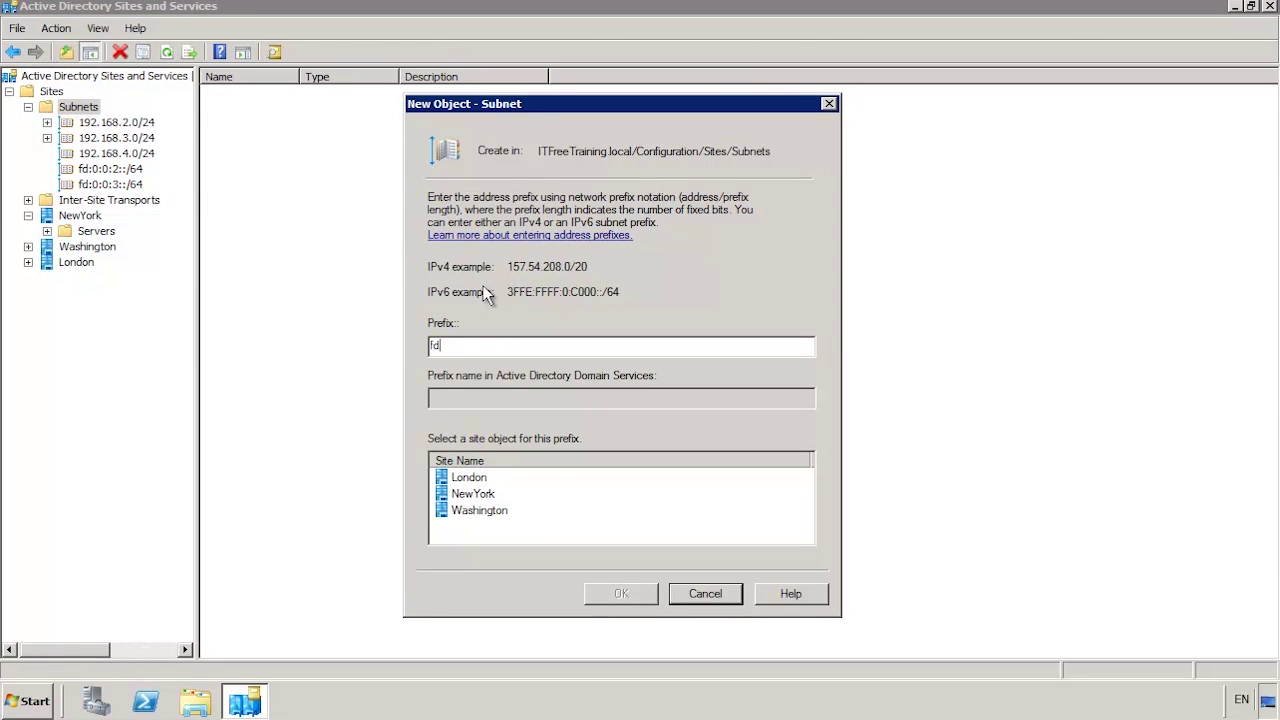
pyautogui.write(':0:0:44::')
pyautogui.write('/64')
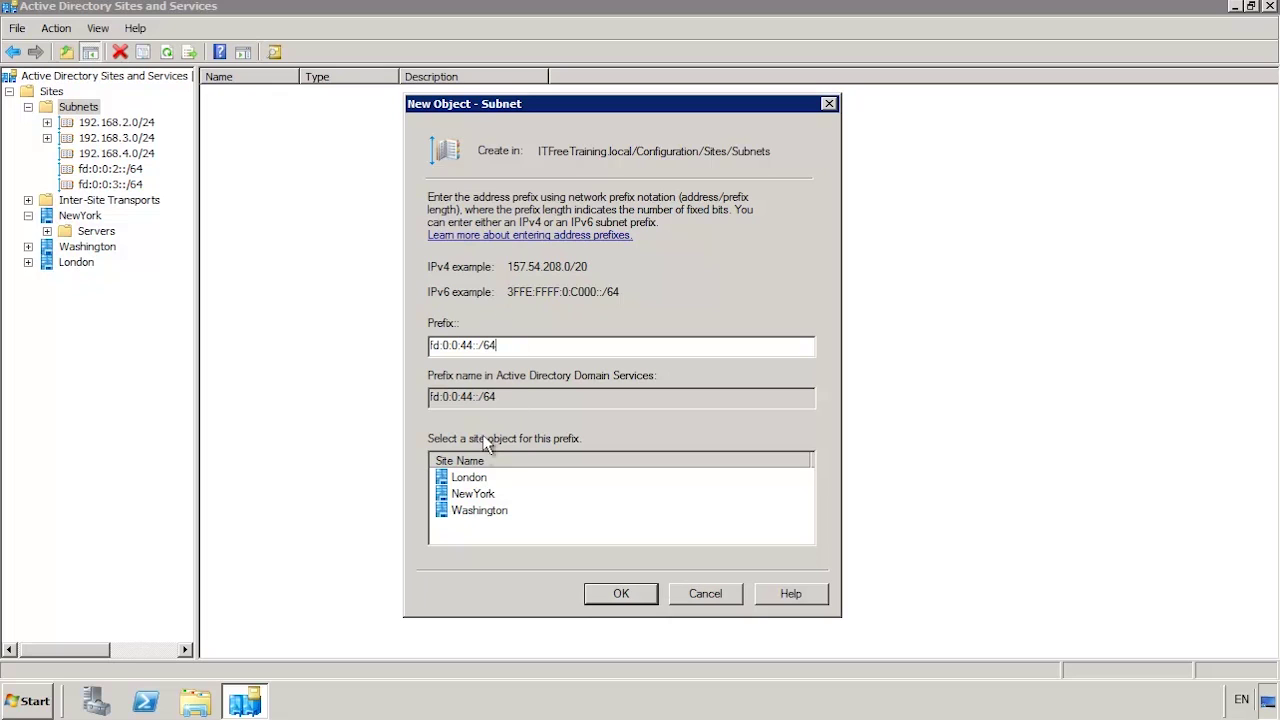
pyautogui.click(470, 479)
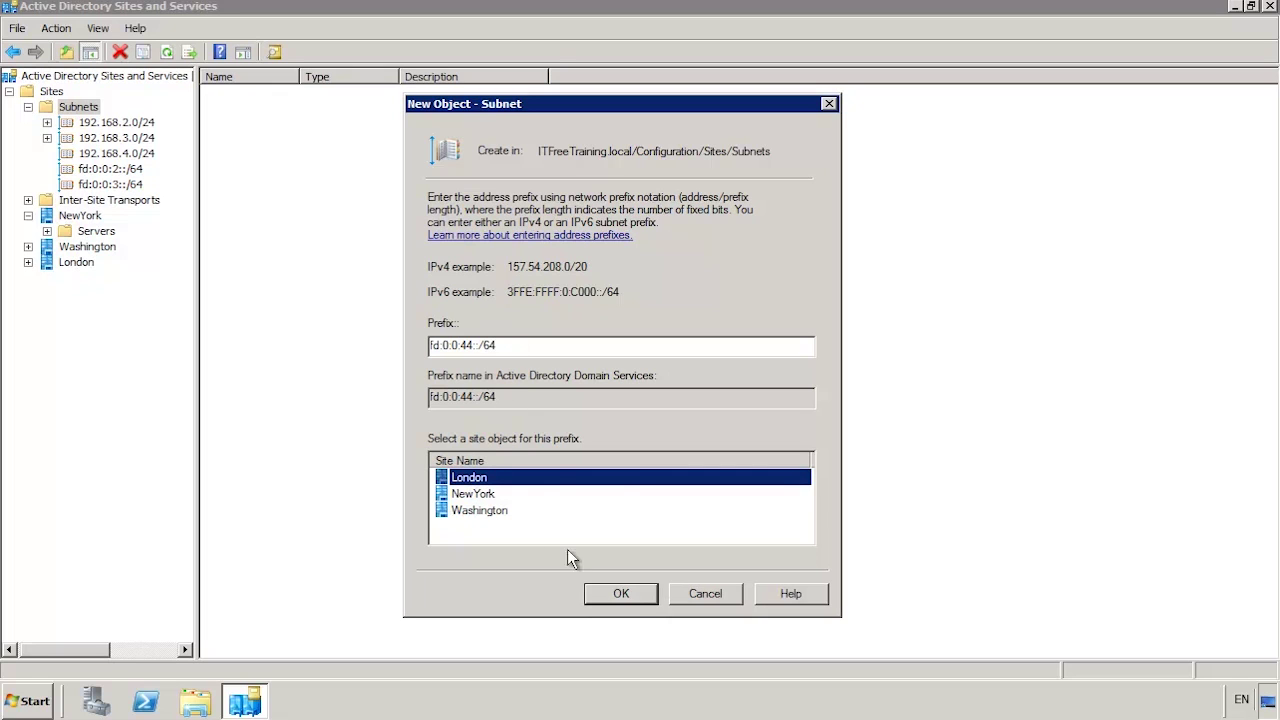
pyautogui.click(631, 597)
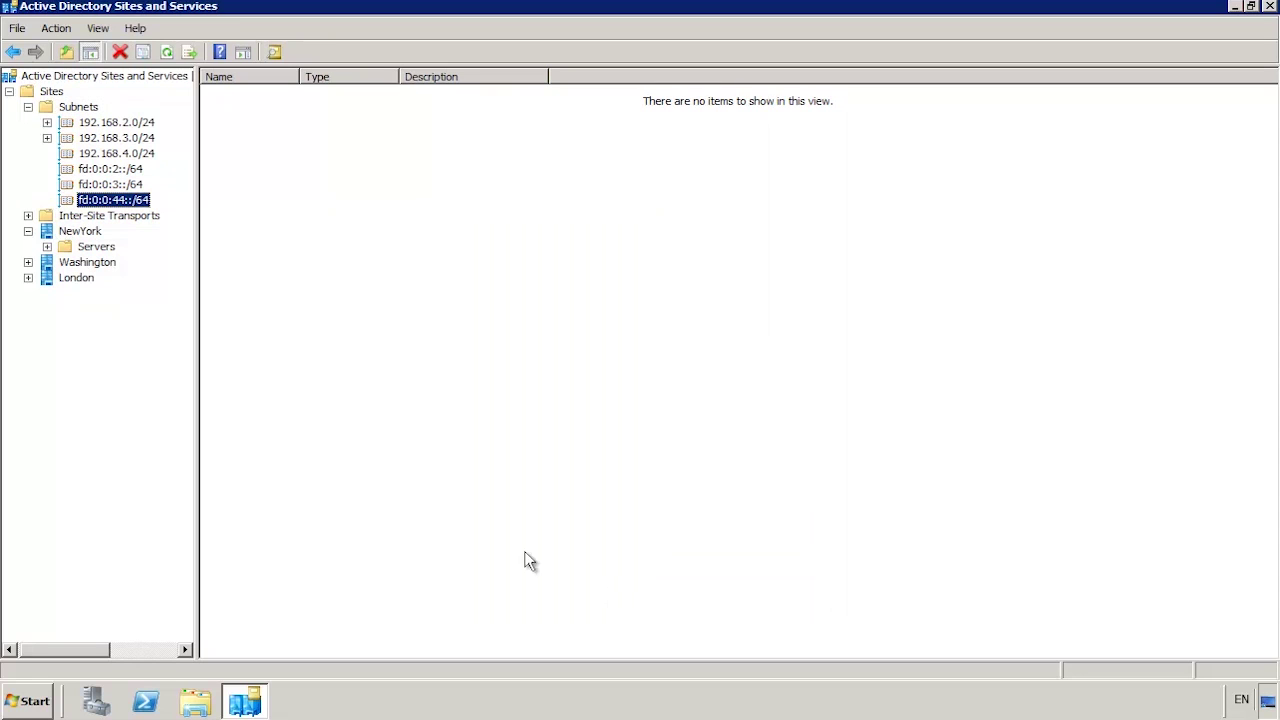
# Move WASHDC1 and WASHDC2 from NewYork's Servers into the Washington site's Servers
pyautogui.click(47, 247)
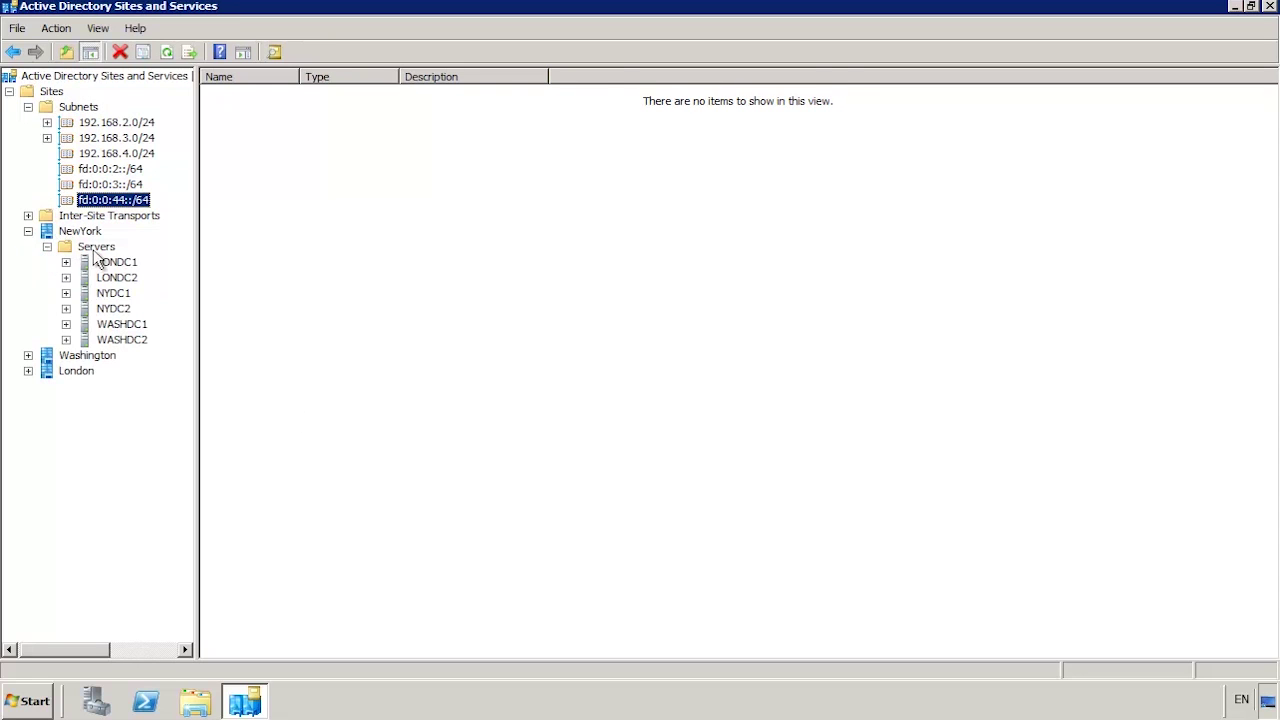
pyautogui.click(95, 252)
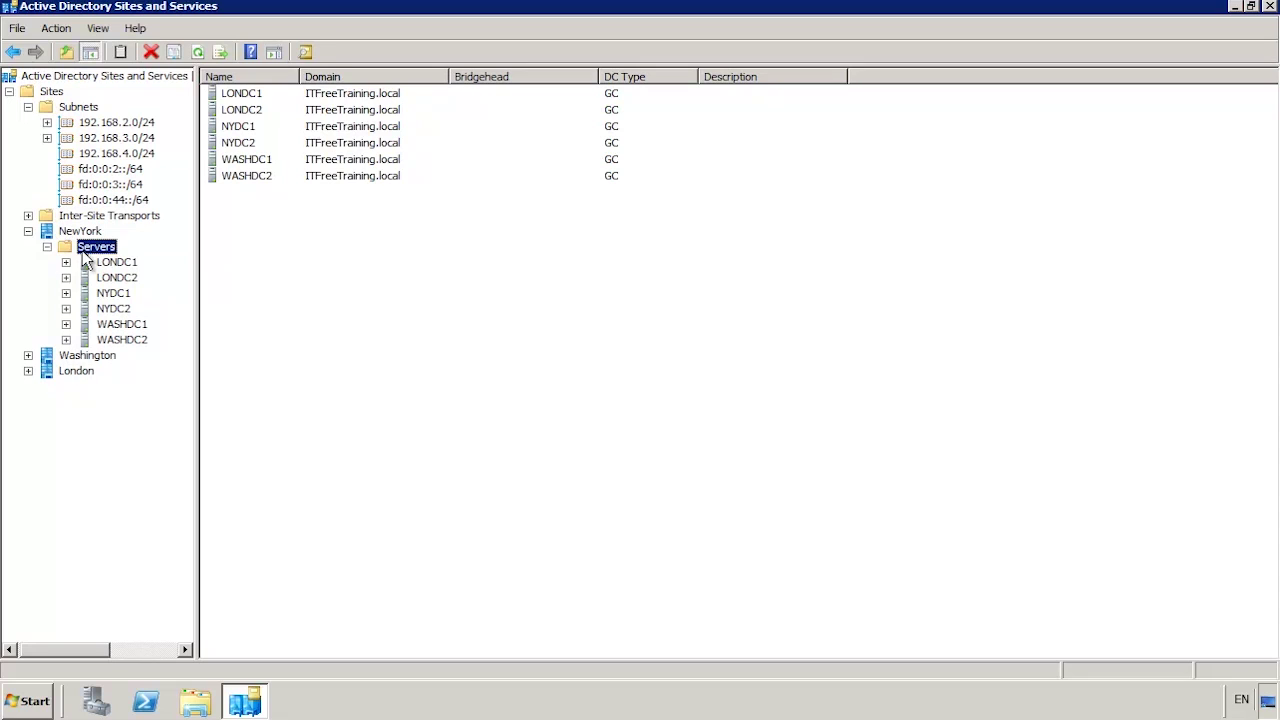
pyautogui.click(28, 355)
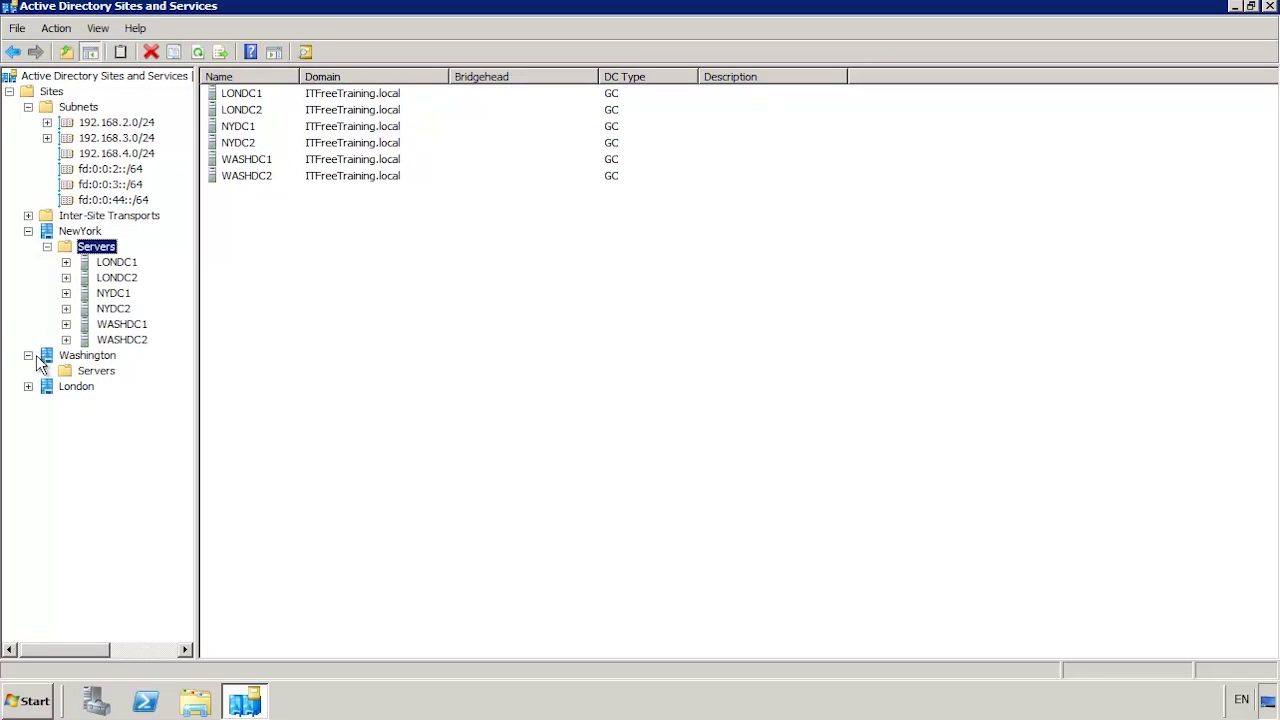
pyautogui.moveTo(116, 325); pyautogui.dragTo(100, 371)
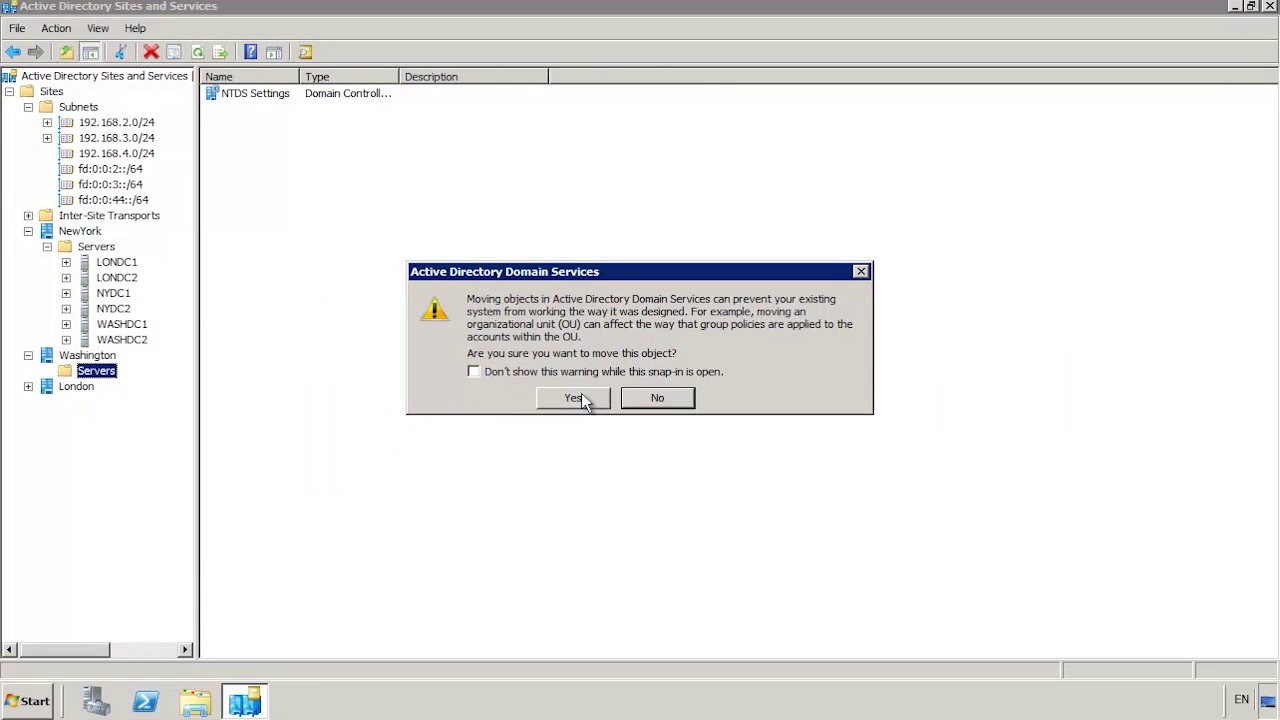
pyautogui.click(572, 398)
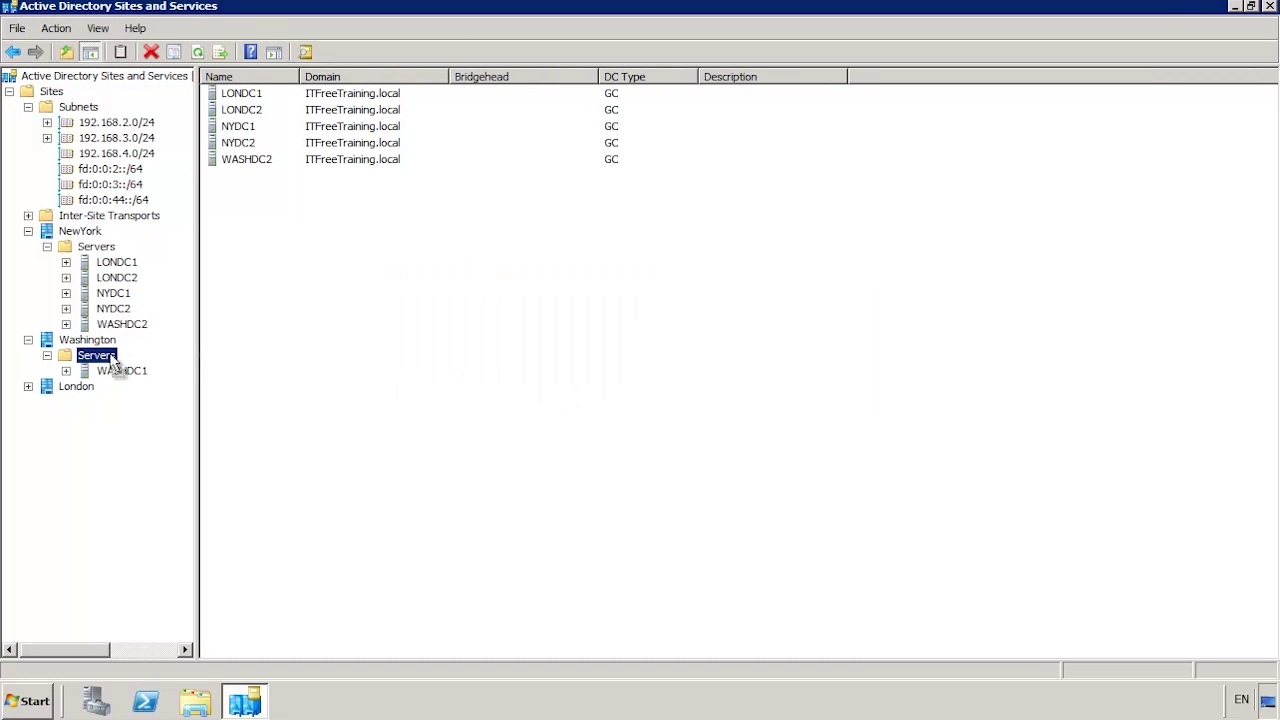
pyautogui.moveTo(120, 326); pyautogui.dragTo(100, 358)
# Move LONDC2 and LONDC1 into the London site's Servers
pyautogui.click(28, 386)
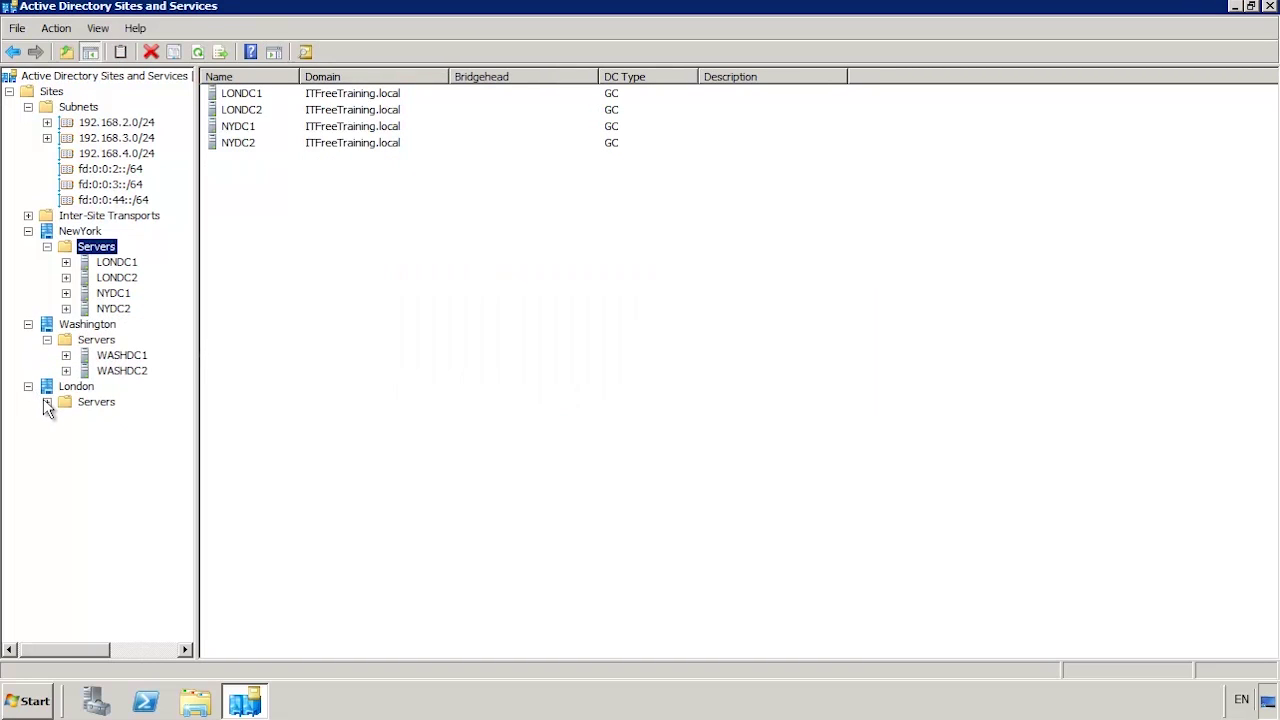
pyautogui.moveTo(117, 277)
pyautogui.mouseDown()
pyautogui.moveTo(152, 370)
pyautogui.moveTo(100, 401)
pyautogui.mouseUp()
pyautogui.moveTo(116, 262); pyautogui.dragTo(100, 395)
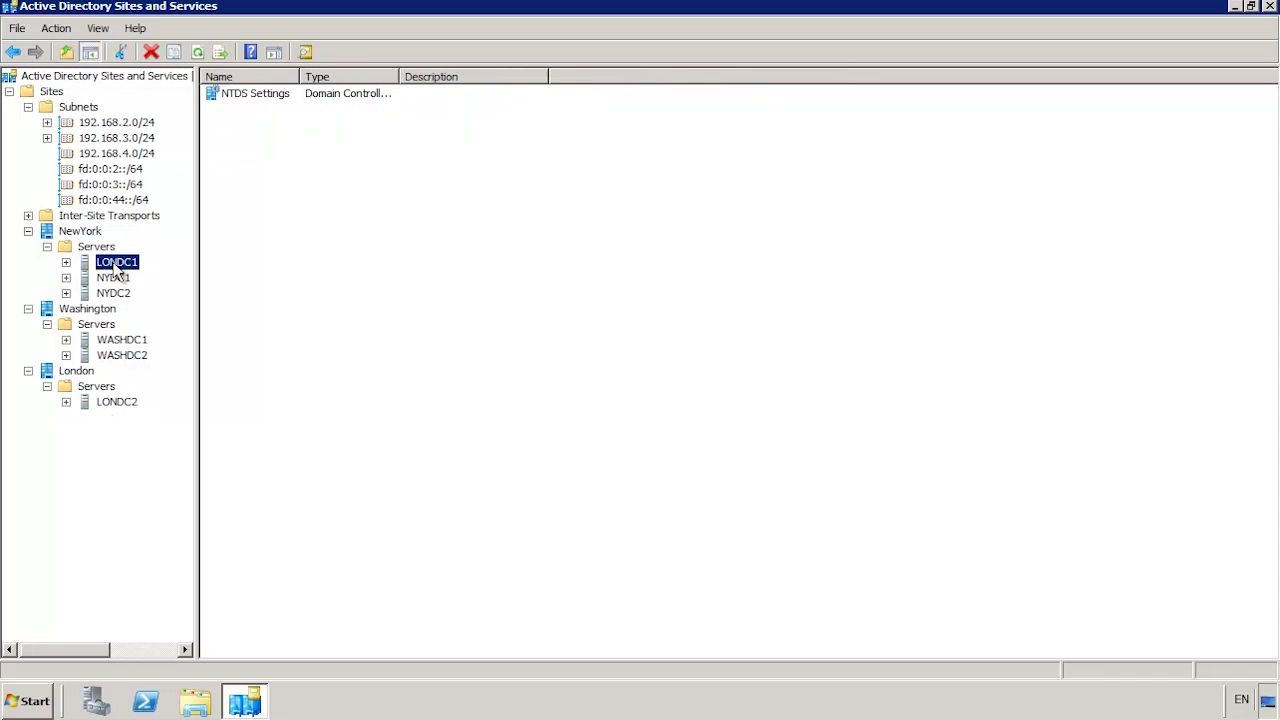
pyautogui.click(115, 262)
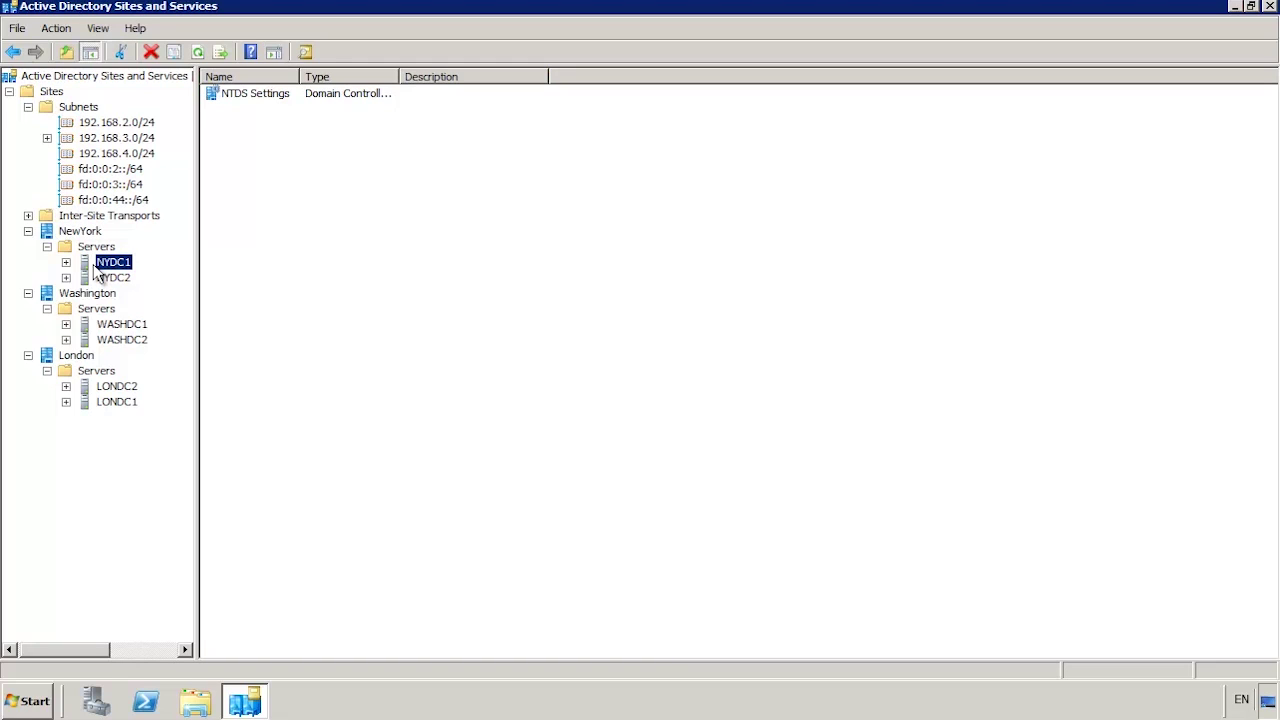
pyautogui.click(96, 263)
# Tick 'Protect object from accidental deletion' on the Object tab of LONDC2's properties
pyautogui.rightClick(110, 387)
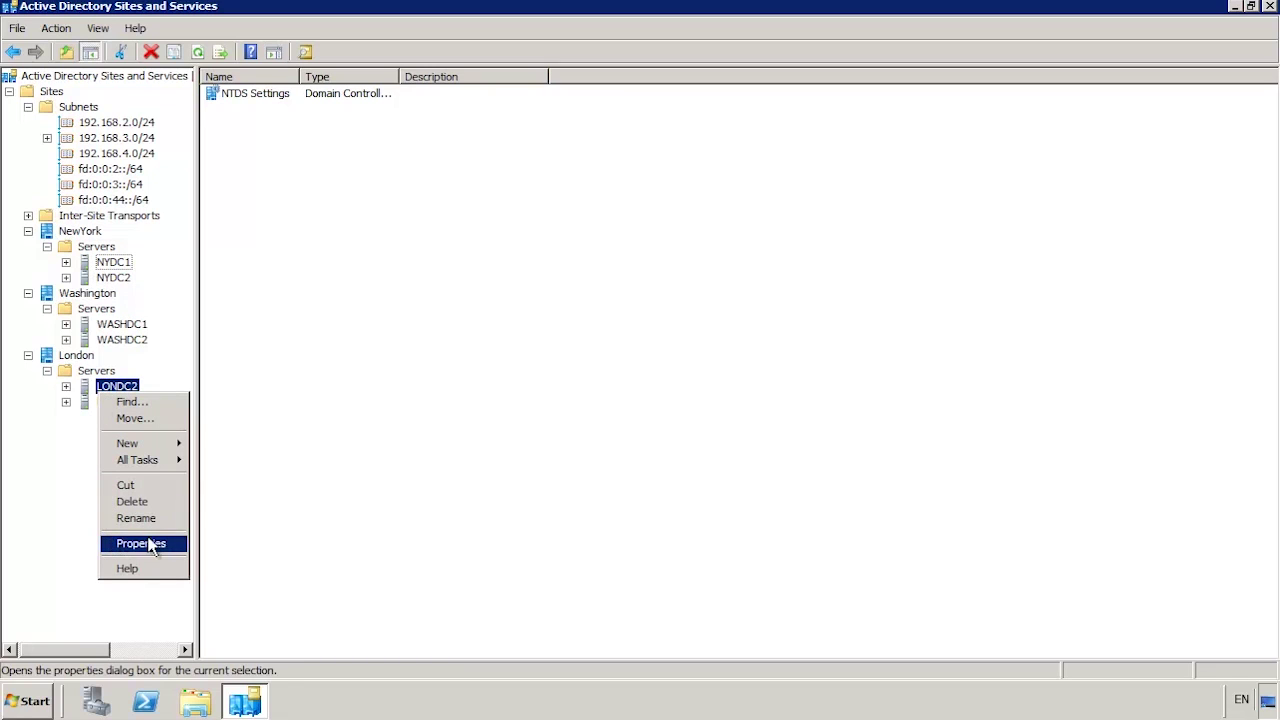
pyautogui.click(178, 544)
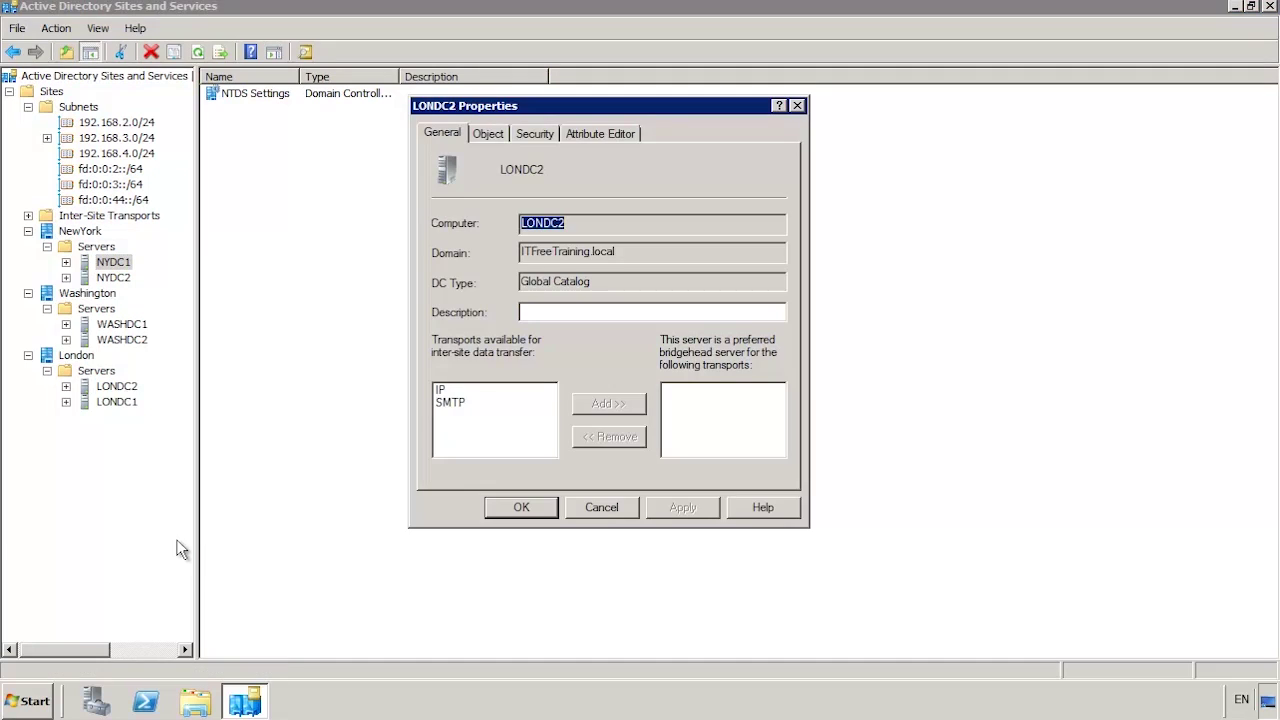
pyautogui.click(438, 86)
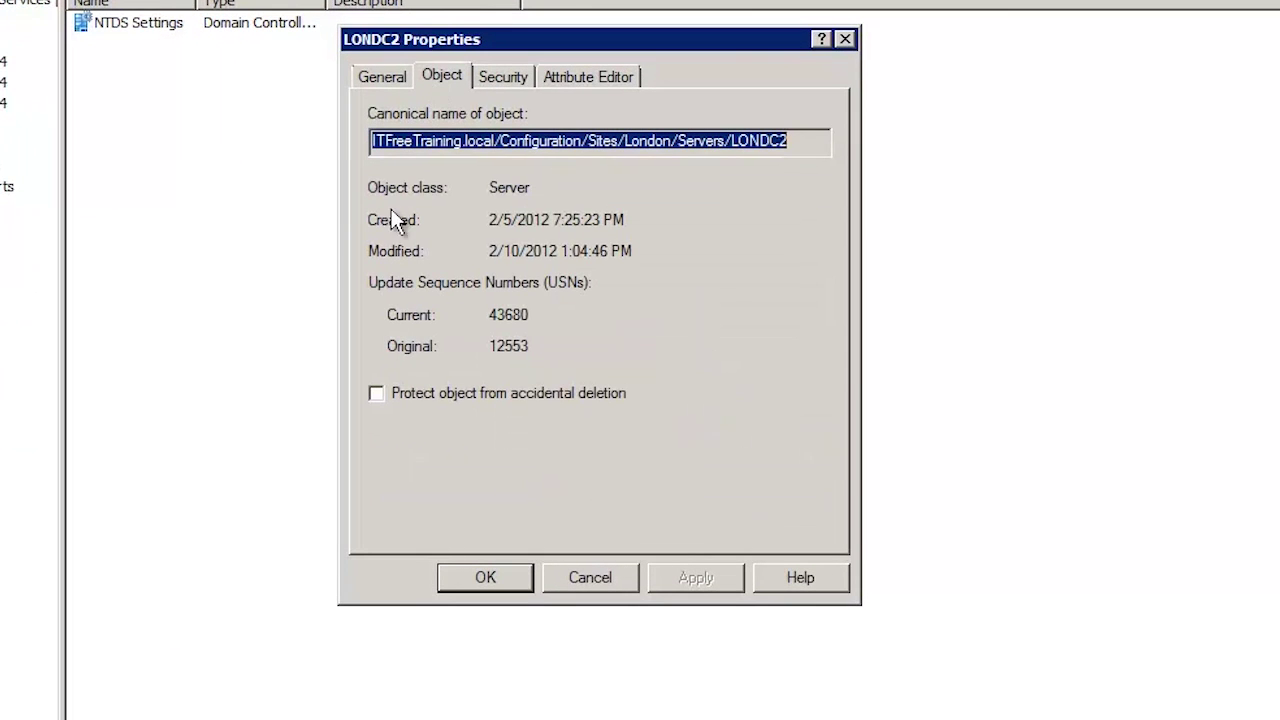
pyautogui.click(377, 397)
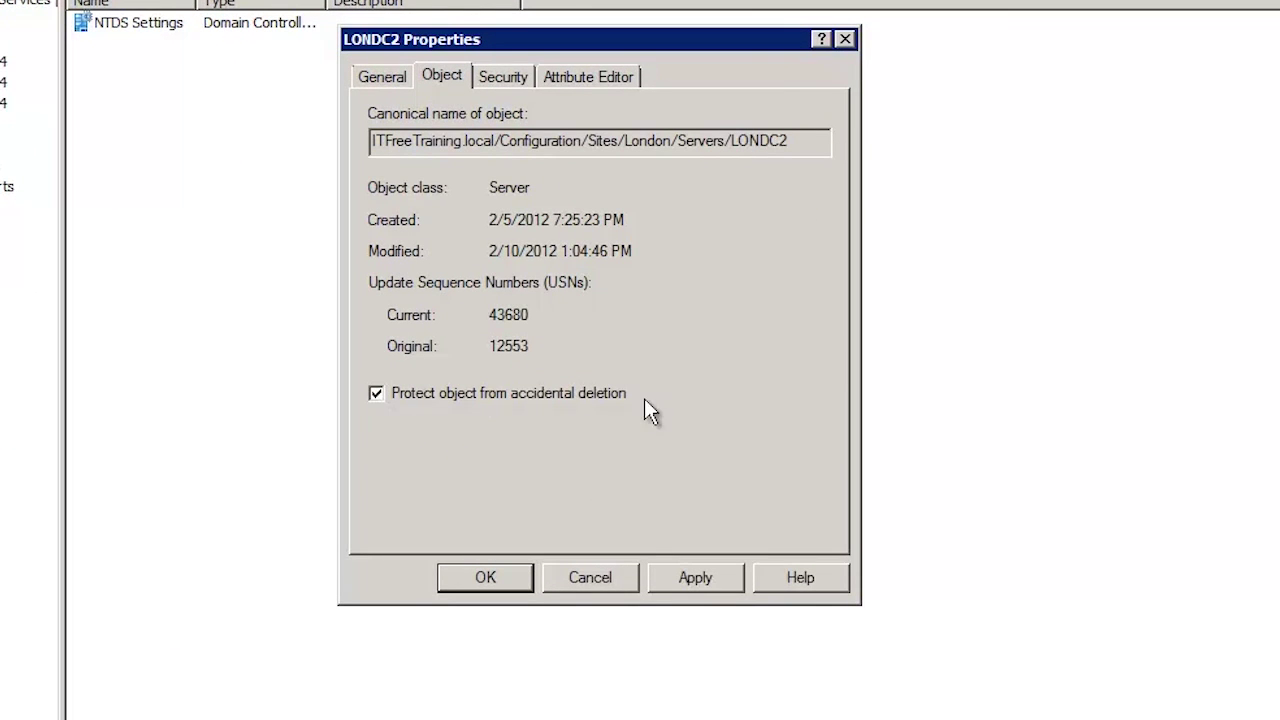